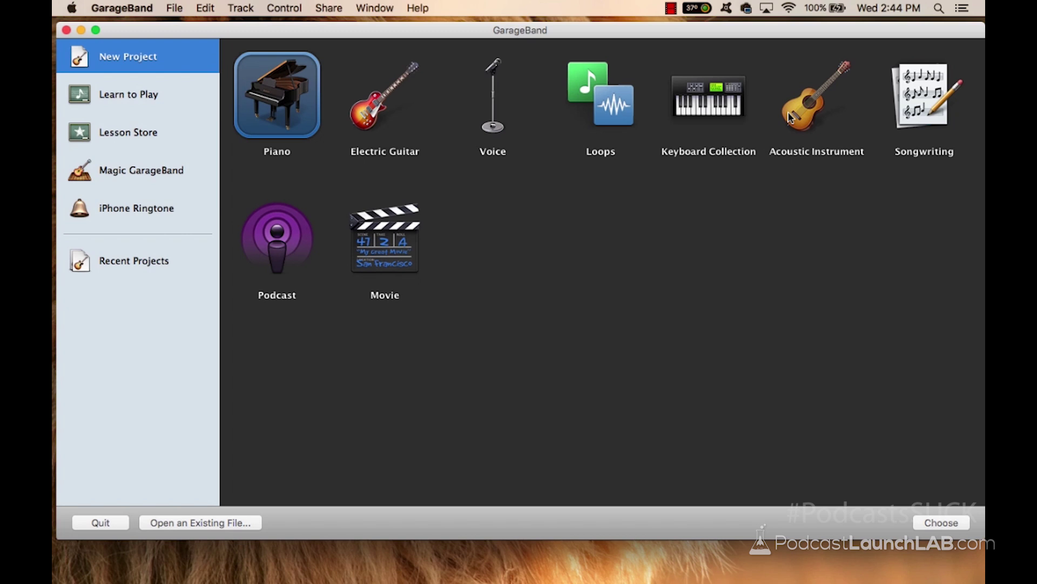
# - Choose the Podcast template to reach the New Project from Template dialog
pyautogui.doubleClick(277, 249)
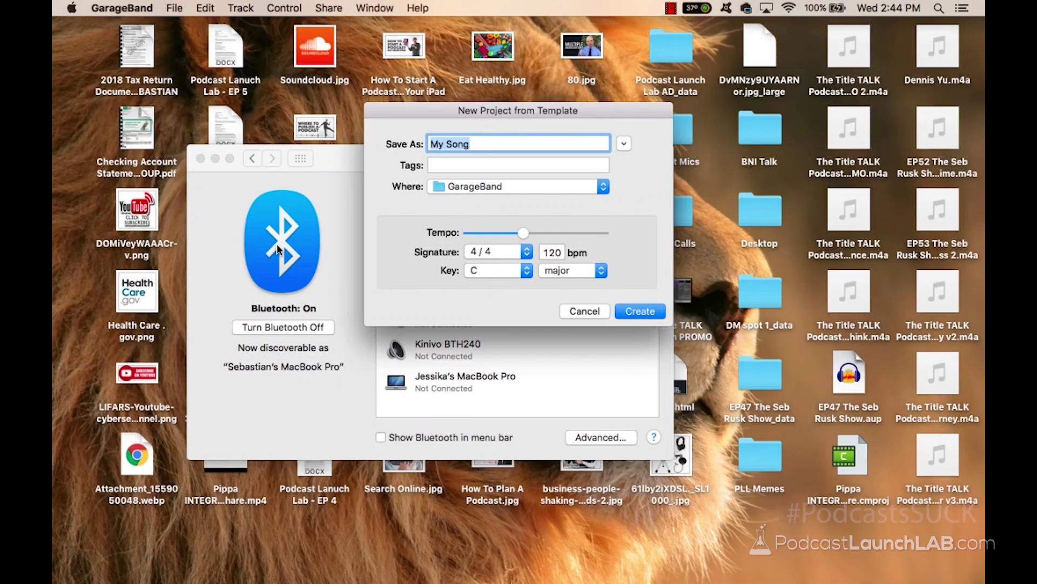
# - Create the My Song podcast project and enlarge its window slightly
pyautogui.click(640, 312)
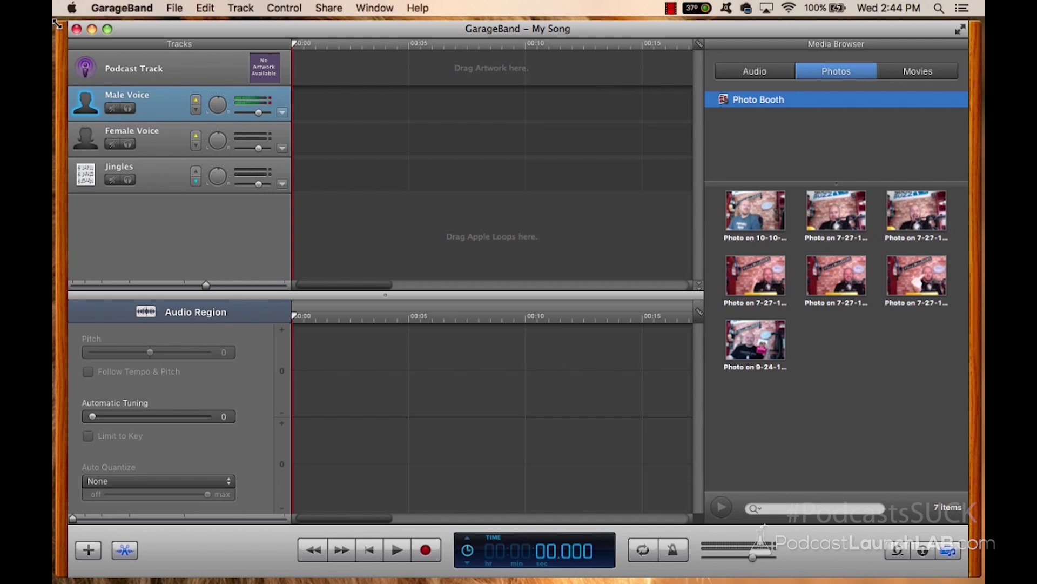
pyautogui.moveTo(59, 24); pyautogui.dragTo(55, 20)
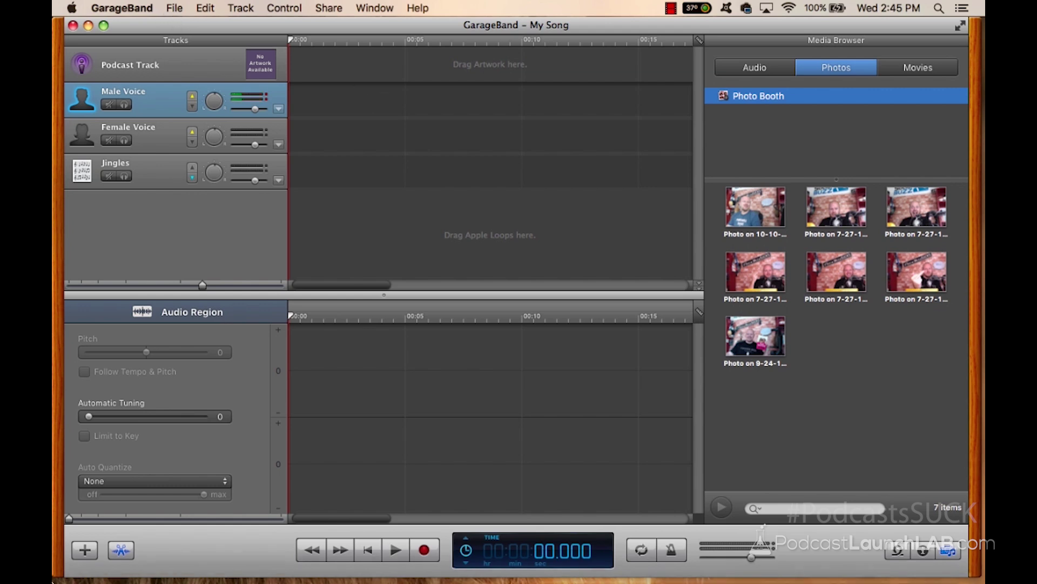
# - Open the EP51 episode project from the recent projects list
pyautogui.click(98, 561)
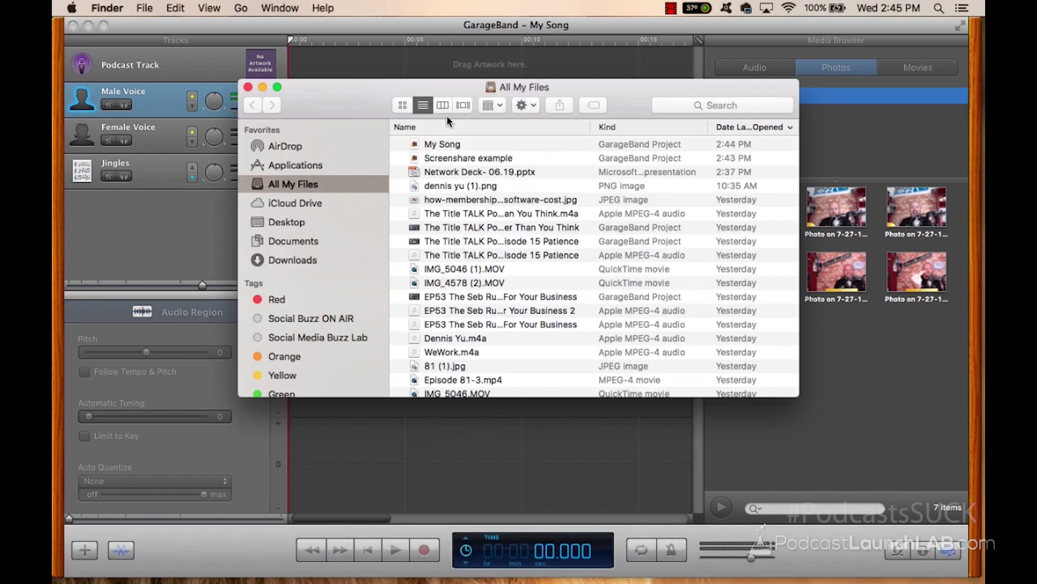
pyautogui.click(248, 88)
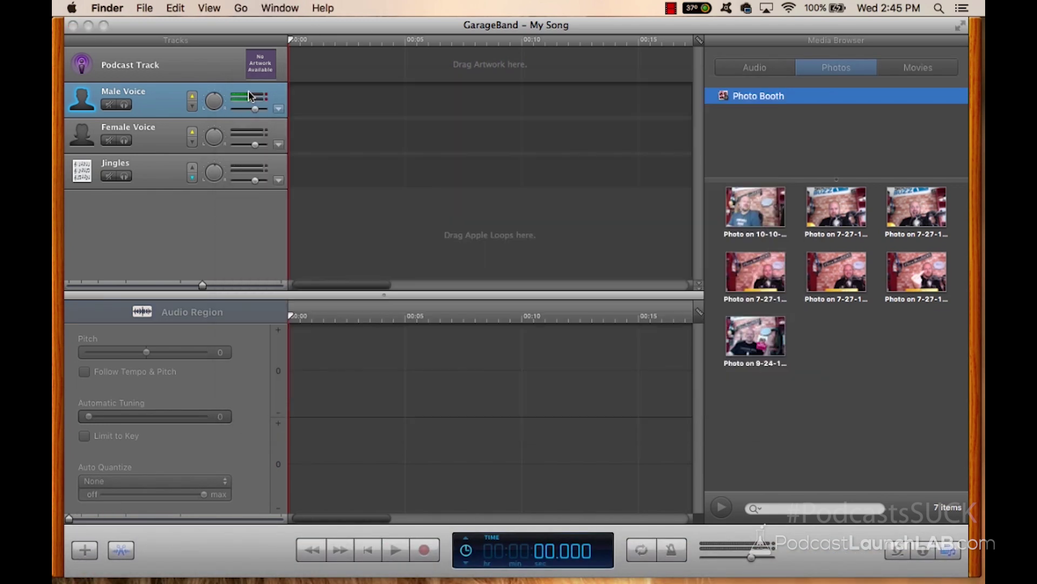
pyautogui.click(145, 8)
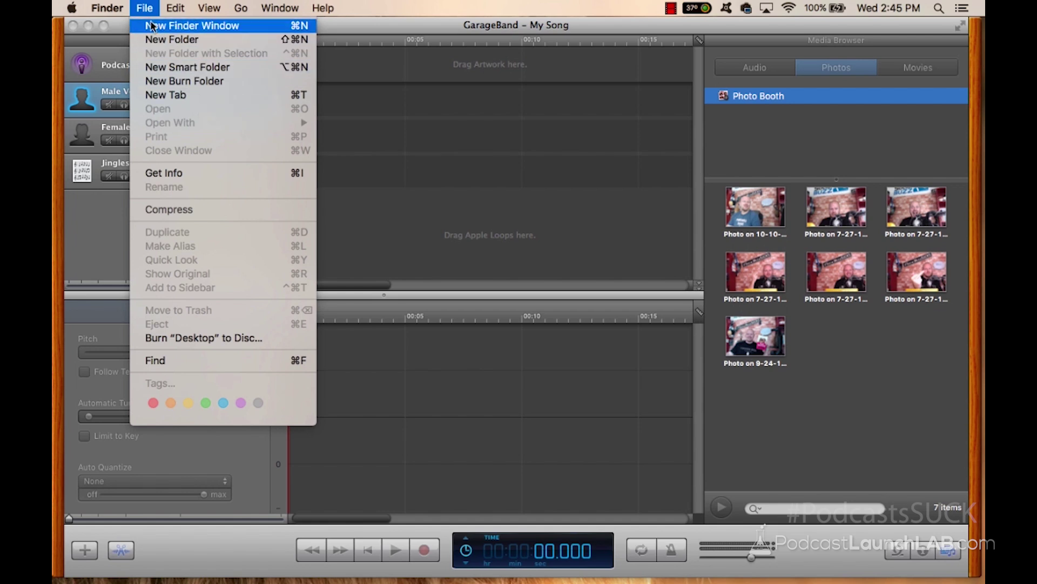
pyautogui.click(126, 26)
pyautogui.click(175, 9)
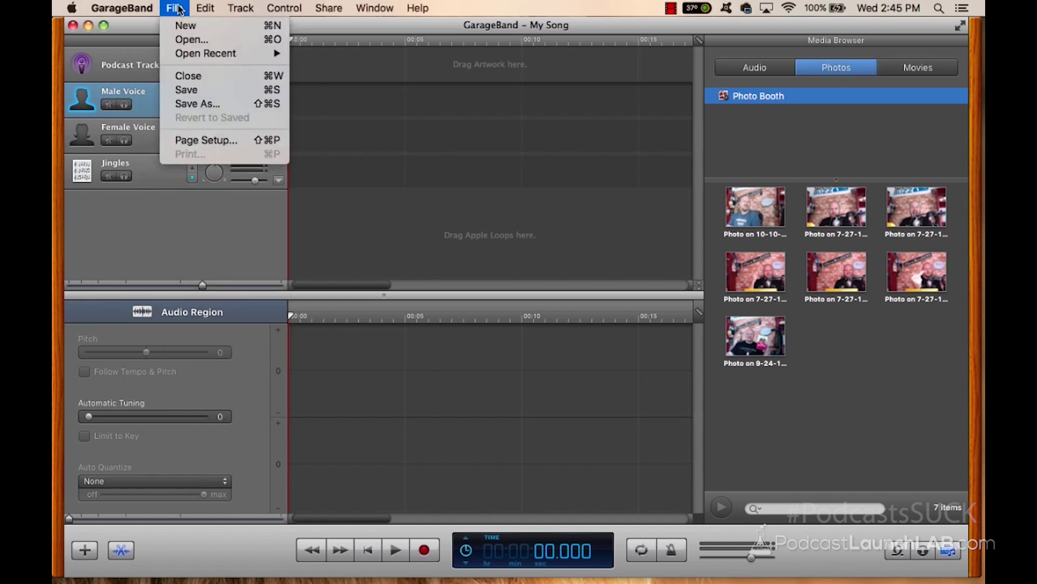
pyautogui.moveTo(196, 53)
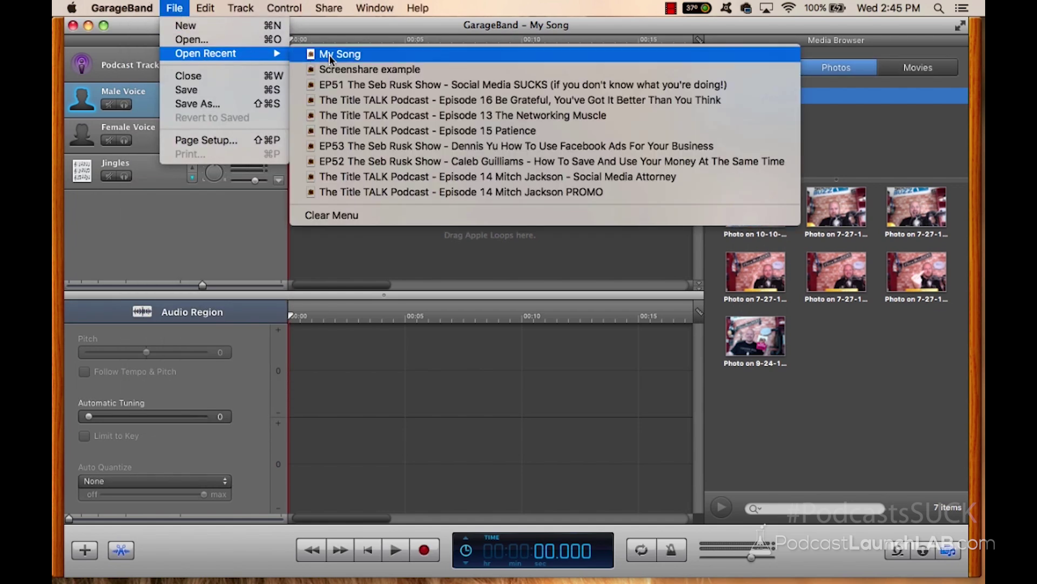
pyautogui.click(364, 84)
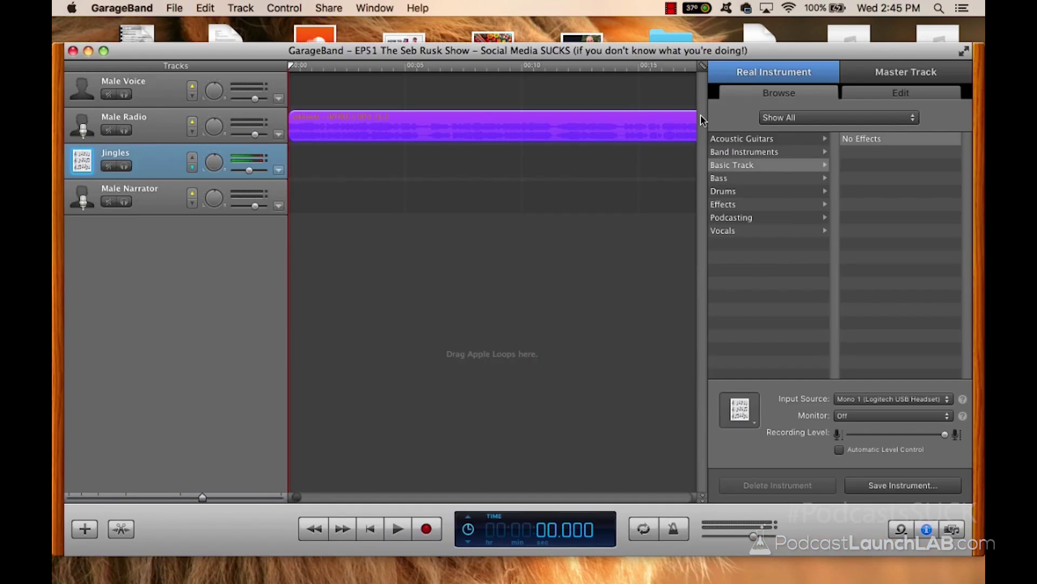
# - Copy the purple intro region from the Male Radio track
pyautogui.click(403, 132)
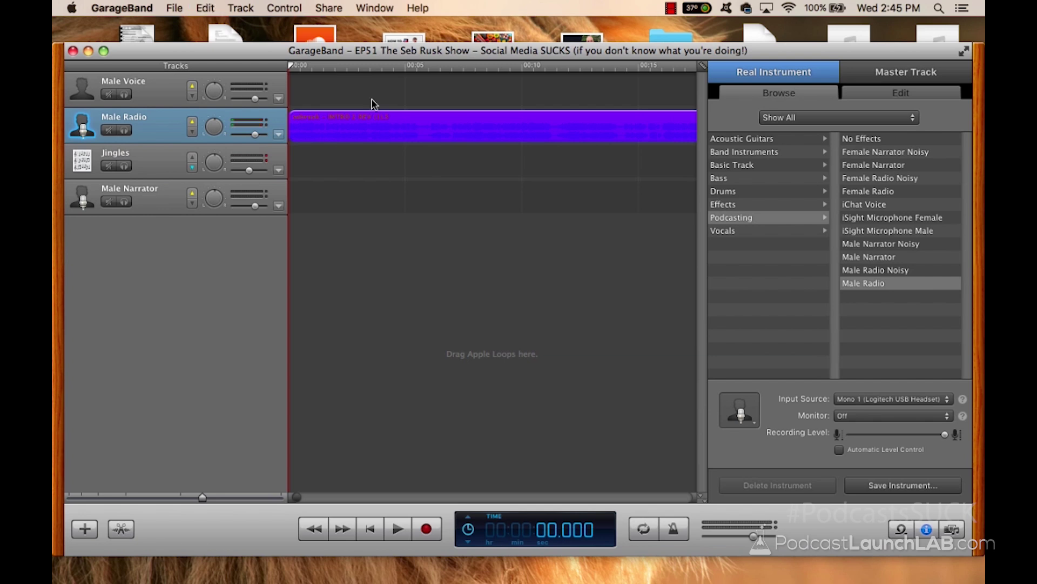
pyautogui.click(215, 22)
pyautogui.click(371, 121)
pyautogui.click(198, 11)
pyautogui.click(219, 76)
pyautogui.click(174, 7)
# - Reopen My Song and paste the 31-second intro region onto the Male Voice track
pyautogui.moveTo(231, 53)
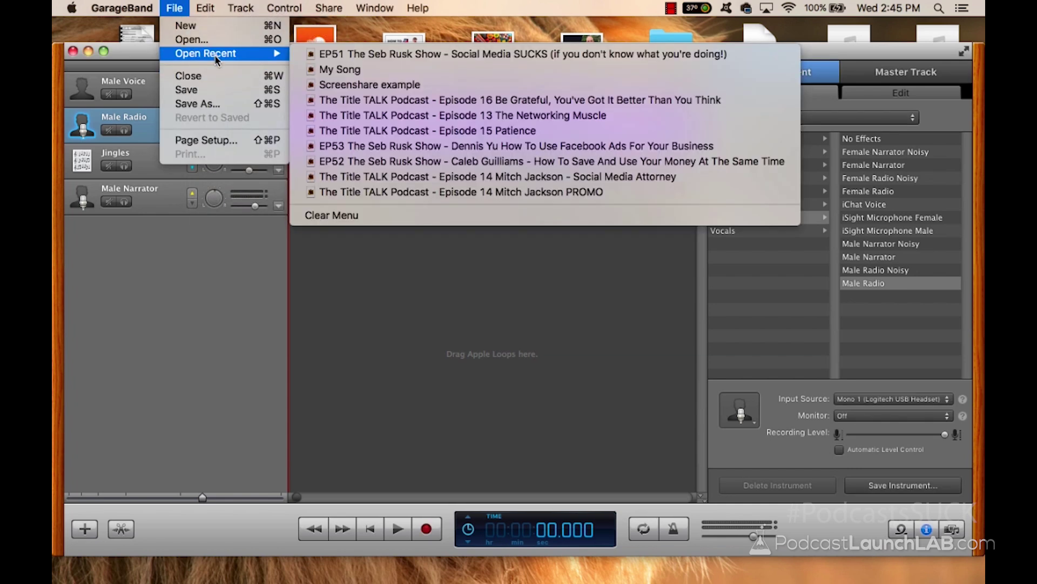
pyautogui.click(361, 68)
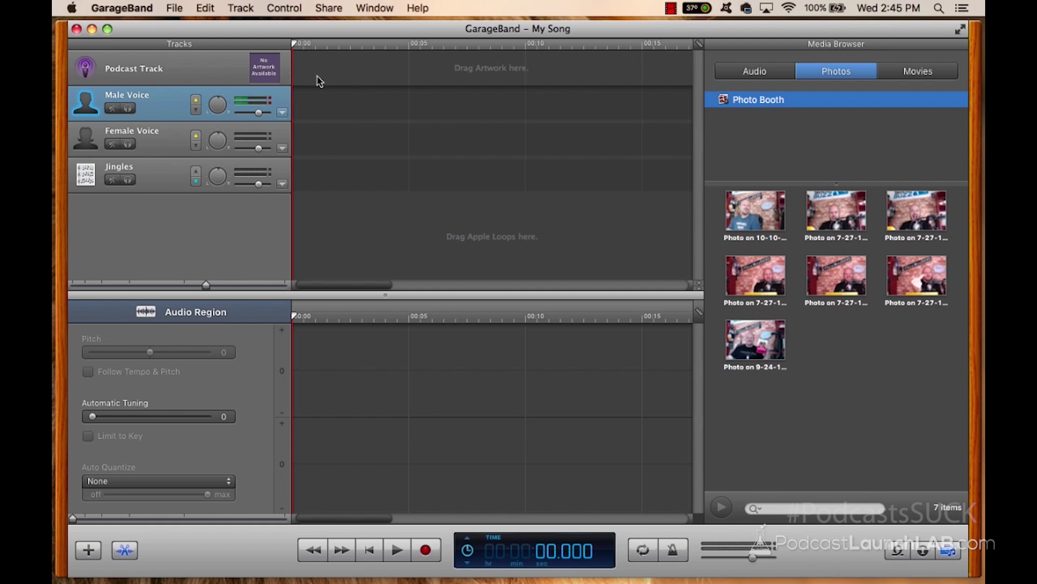
pyautogui.click(214, 12)
pyautogui.click(233, 90)
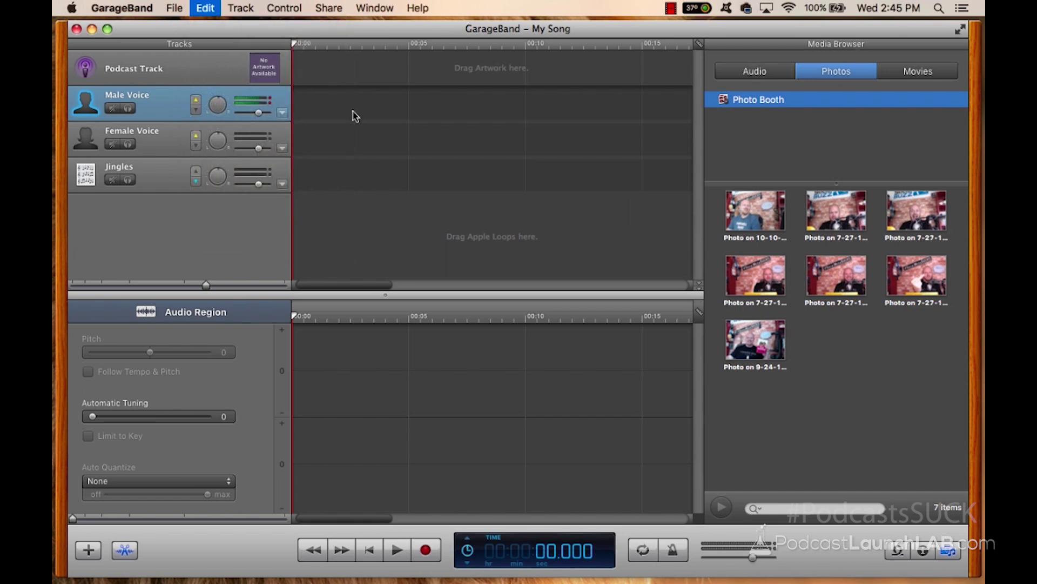
pyautogui.hscroll(2, 345, 289)
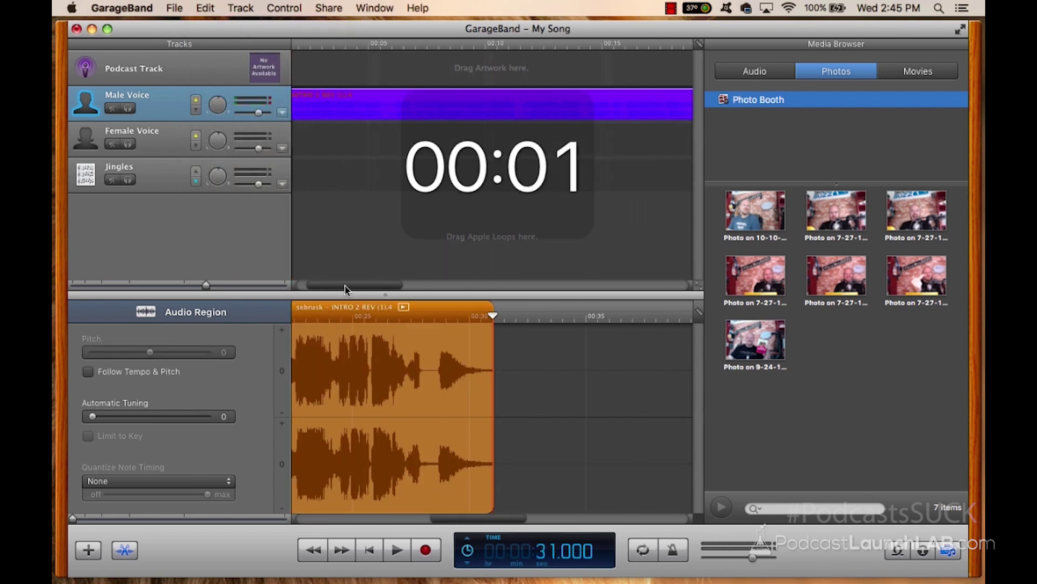
pyautogui.hscroll(-1, 345, 289)
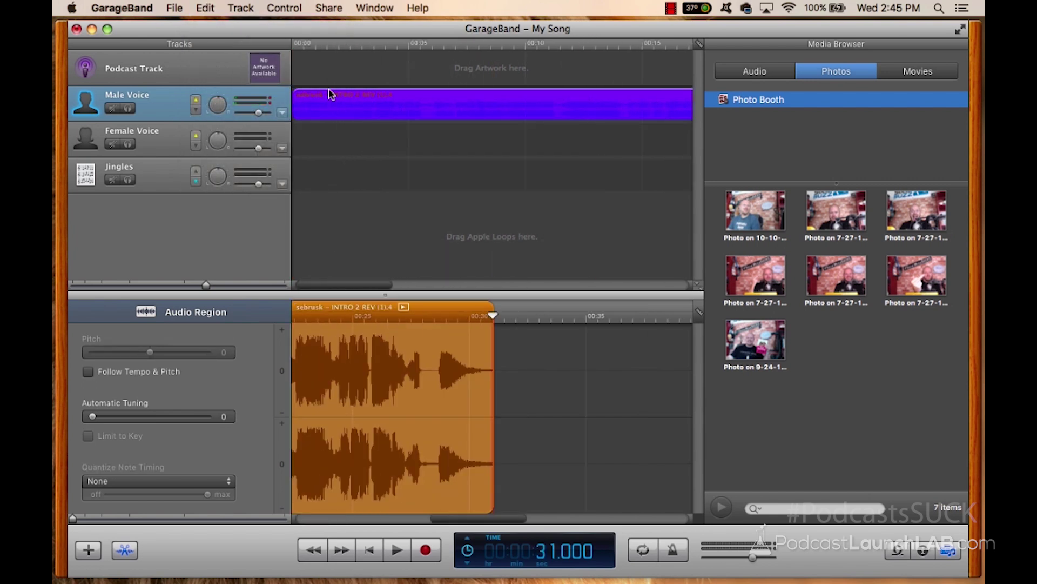
pyautogui.moveTo(356, 287); pyautogui.dragTo(484, 293)
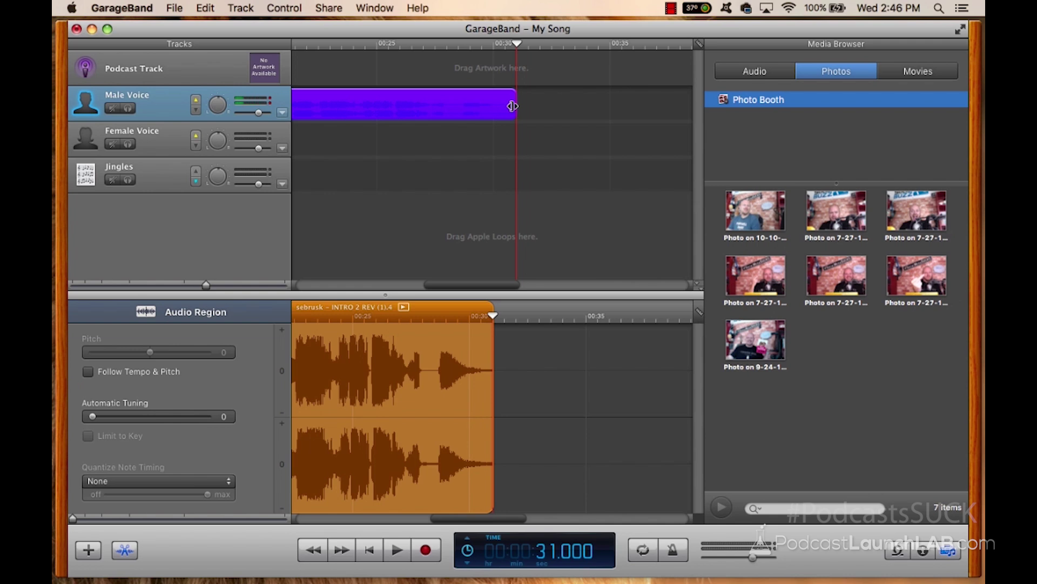
# - With Female Voice selected, drag the Title TALK episode m4a from Finder into the timeline
pyautogui.click(281, 134)
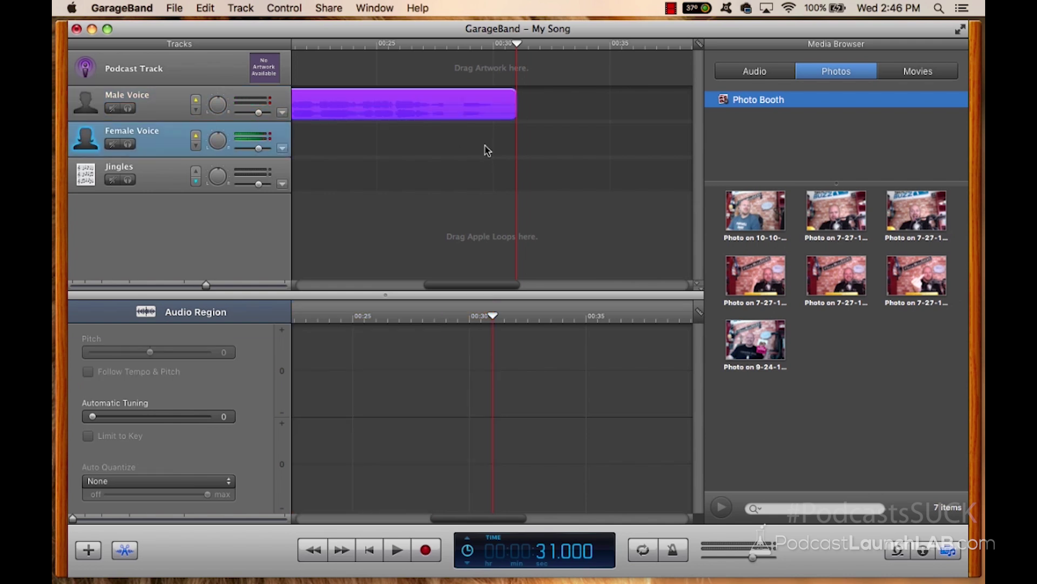
pyautogui.moveTo(165, 564)
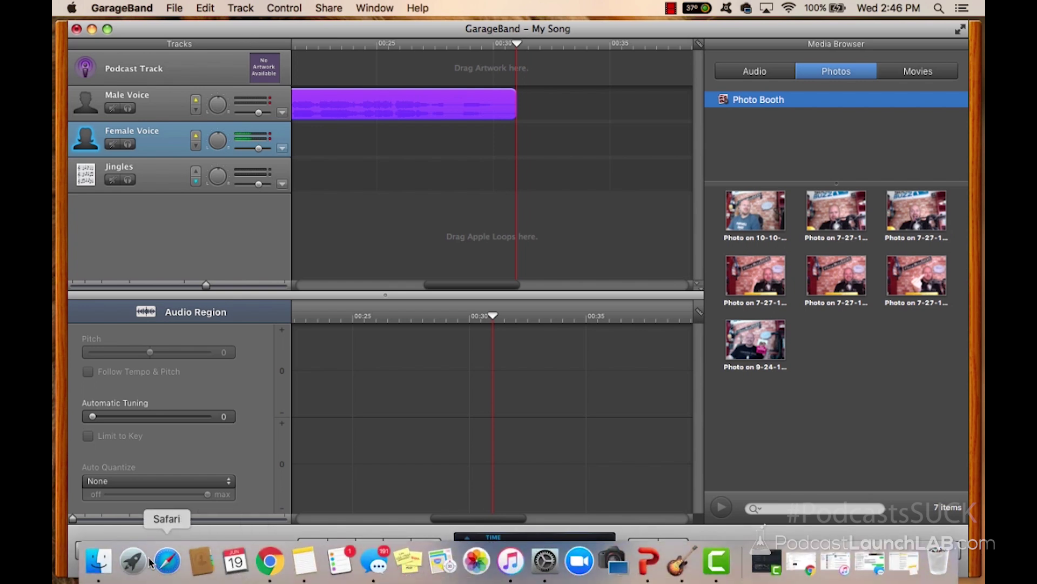
pyautogui.click(97, 562)
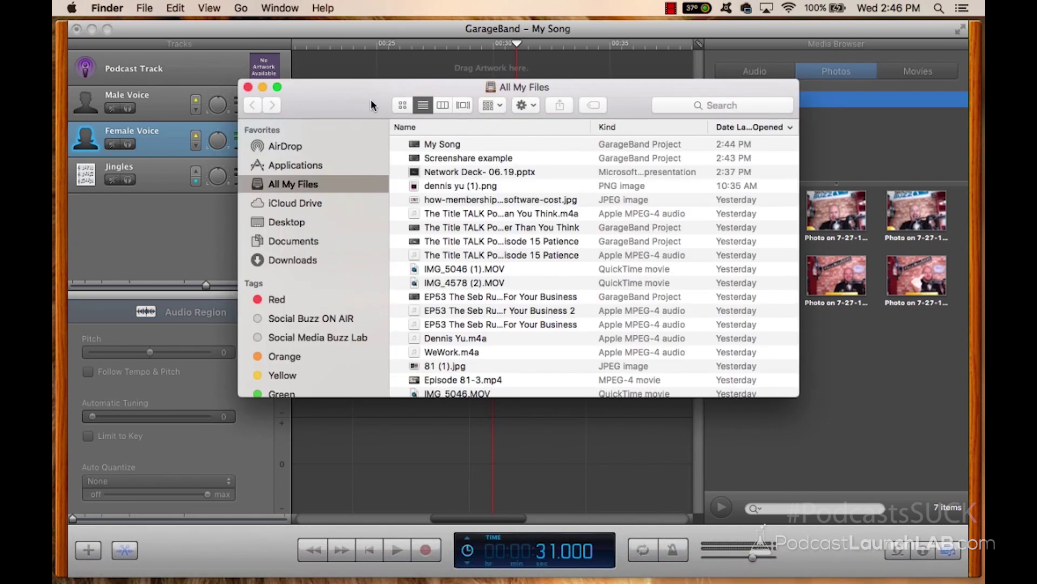
pyautogui.moveTo(371, 104); pyautogui.dragTo(339, 252)
pyautogui.click(436, 357)
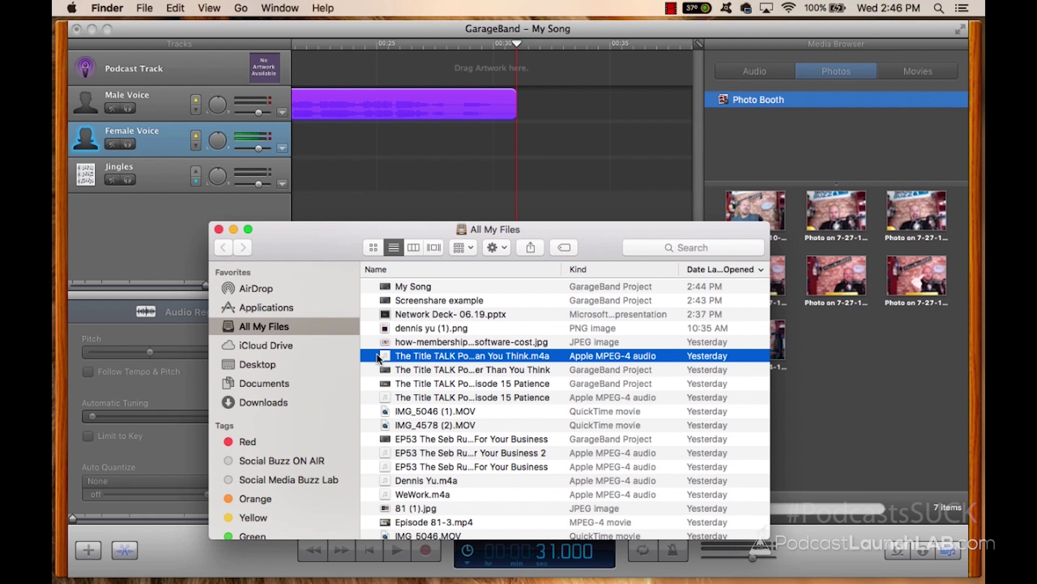
pyautogui.moveTo(378, 358); pyautogui.dragTo(519, 140)
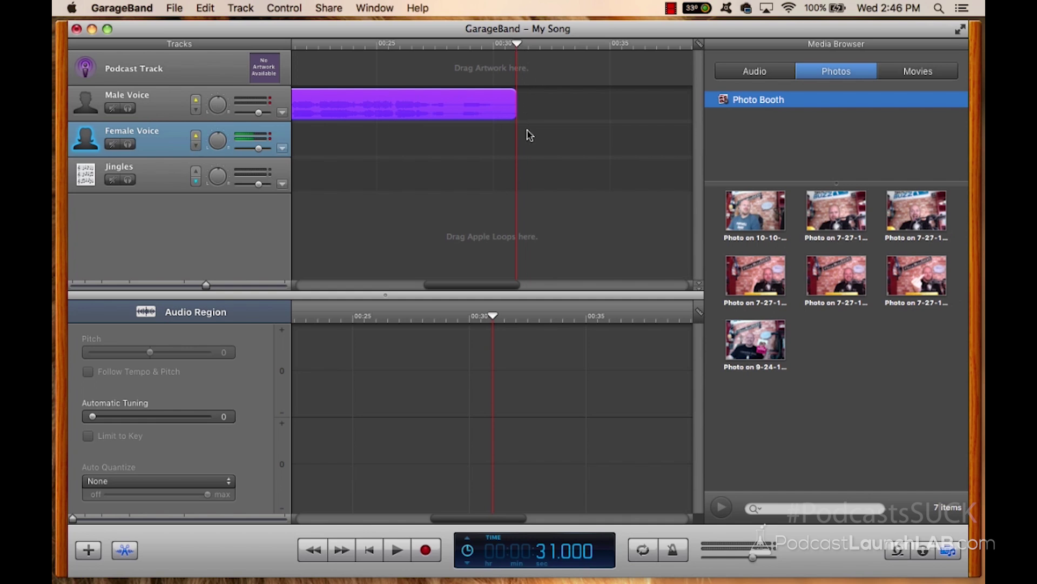
# - Paste the episode audio onto Female Voice, trim its start near 00:31, and scroll toward 09:00
pyautogui.press('super+v')
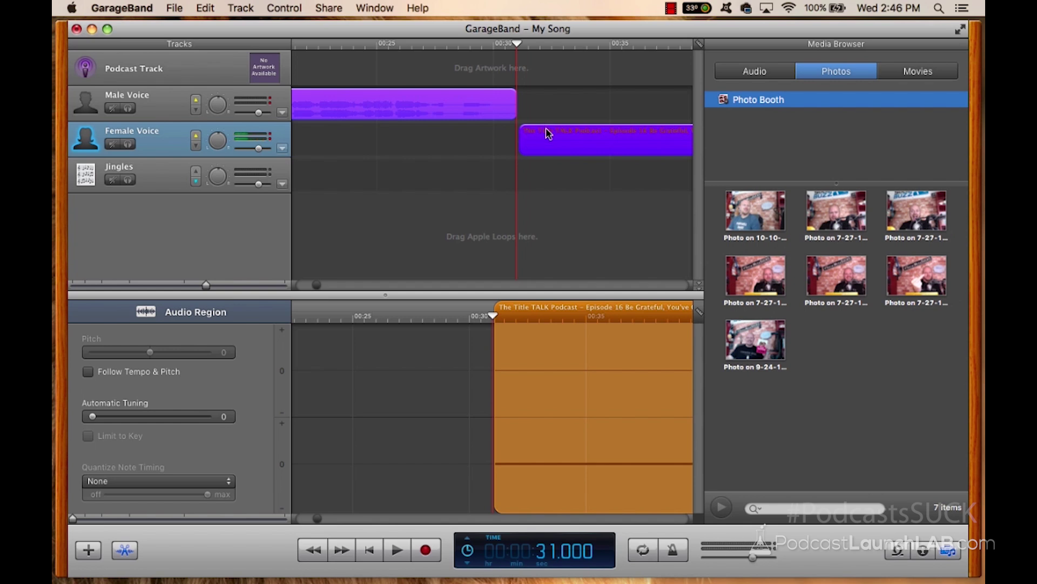
pyautogui.moveTo(511, 46)
pyautogui.mouseDown()
pyautogui.moveTo(471, 48)
pyautogui.moveTo(495, 48)
pyautogui.mouseUp()
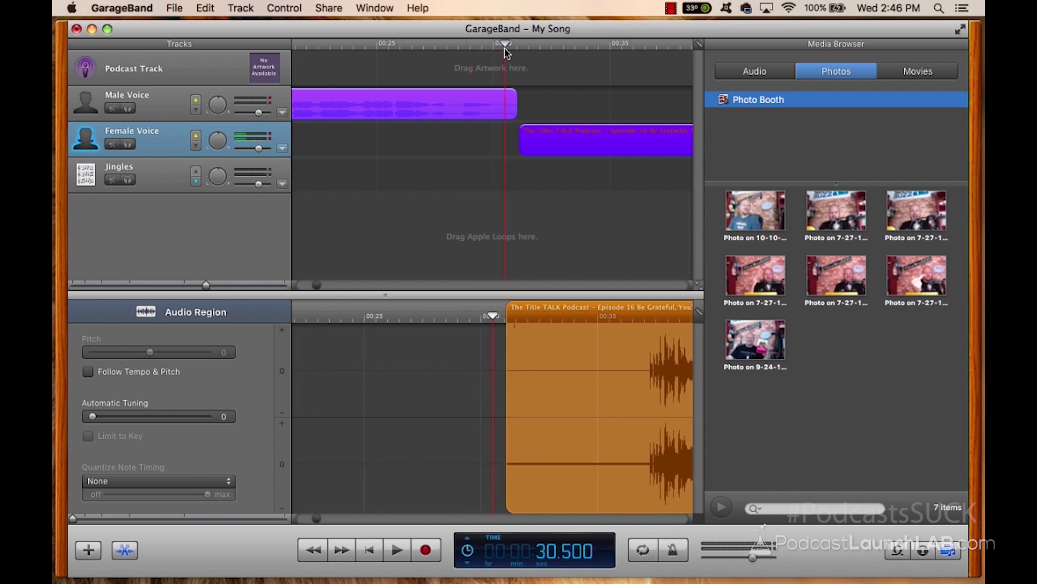
pyautogui.moveTo(505, 49); pyautogui.dragTo(522, 49)
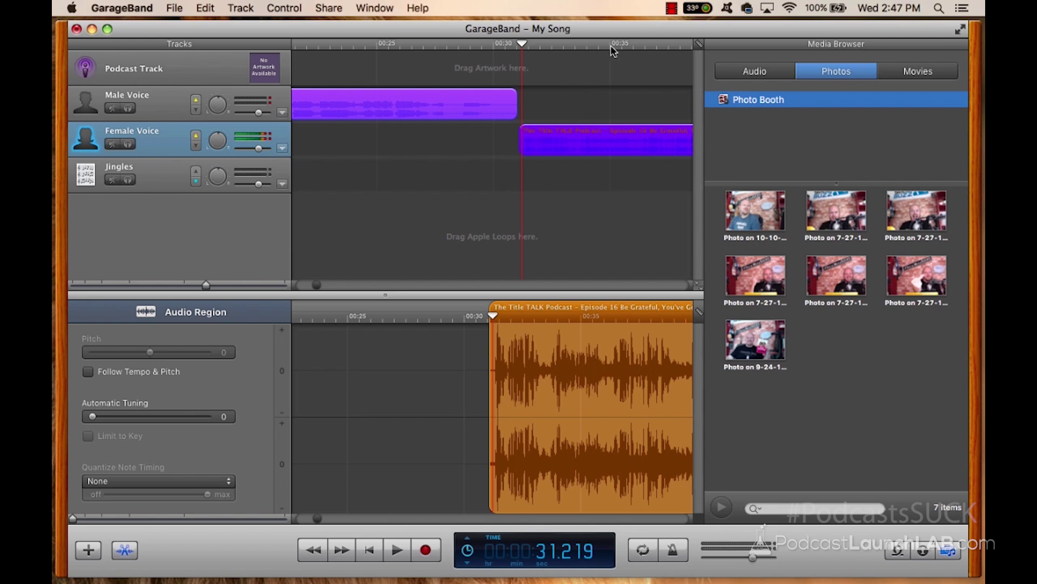
pyautogui.click(624, 46)
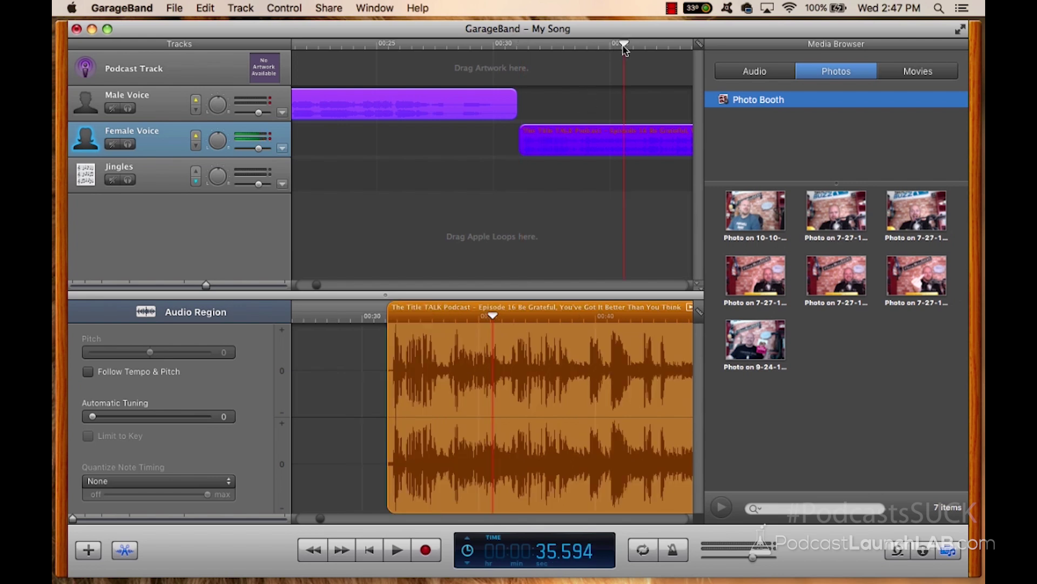
pyautogui.moveTo(522, 142); pyautogui.dragTo(546, 151)
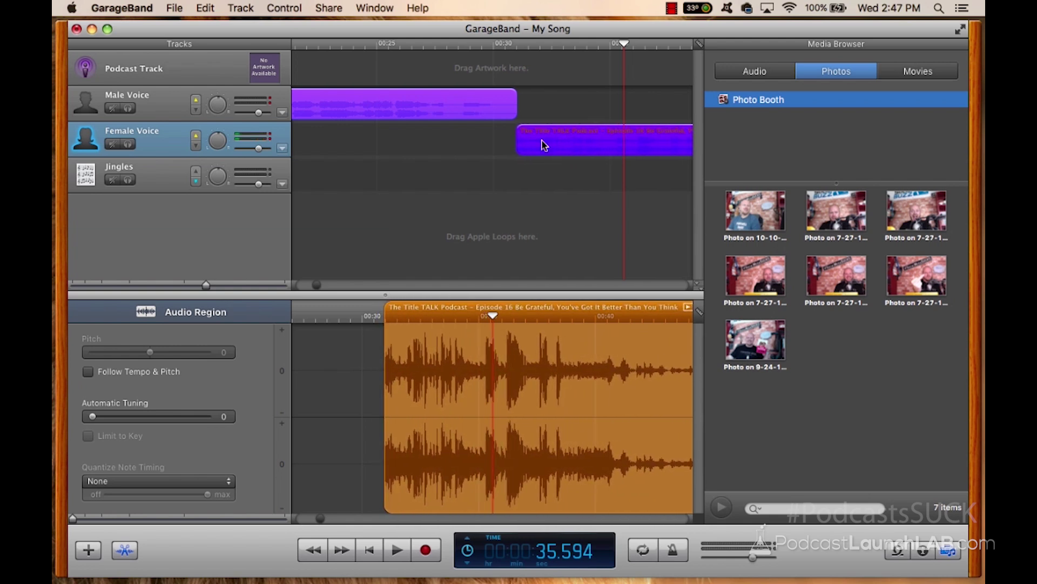
pyautogui.click(514, 46)
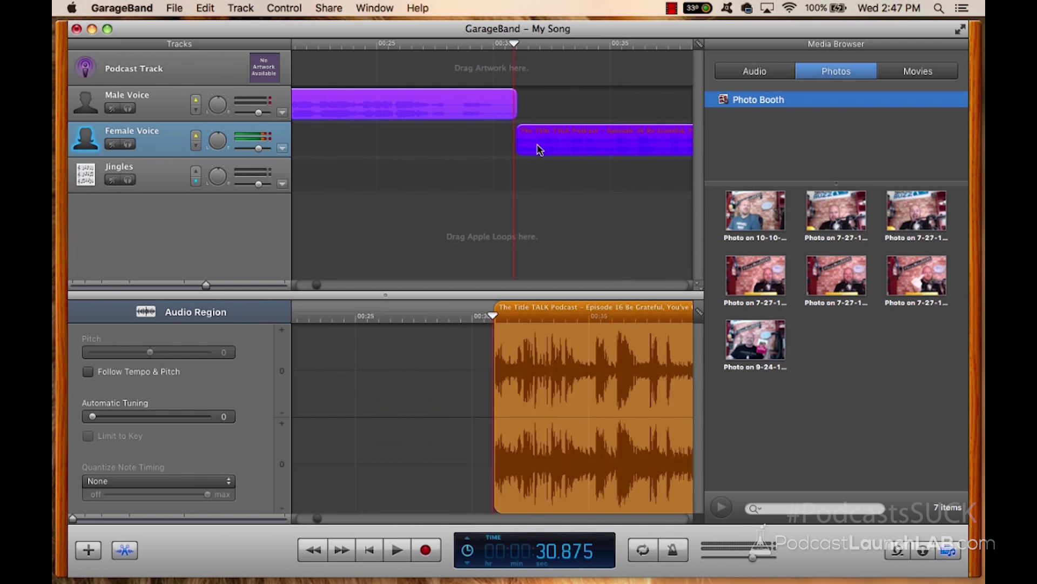
pyautogui.moveTo(318, 284); pyautogui.dragTo(685, 308)
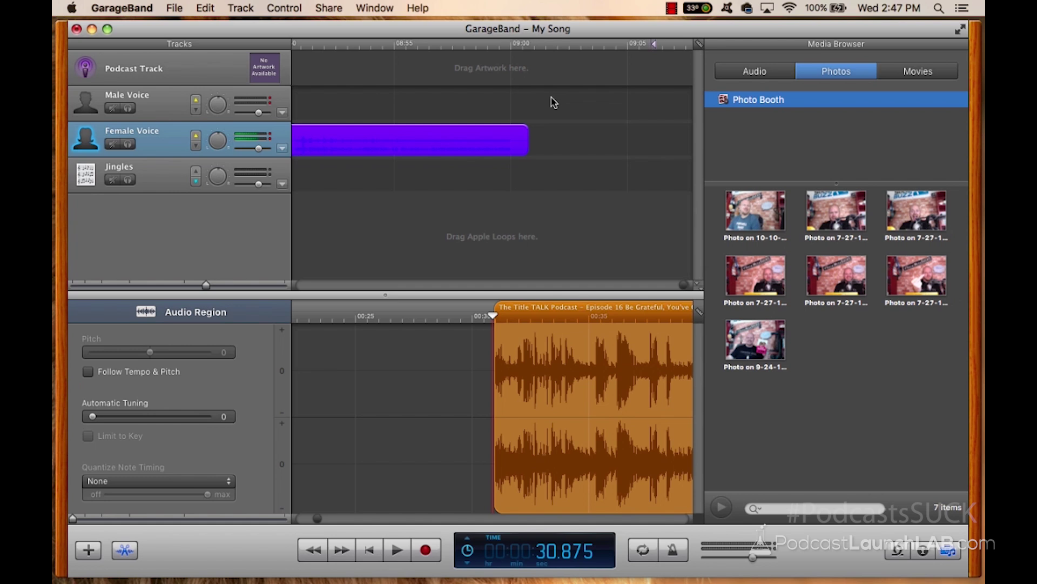
# - Record a few-second Female Voice clip starting at 09:00
pyautogui.click(528, 48)
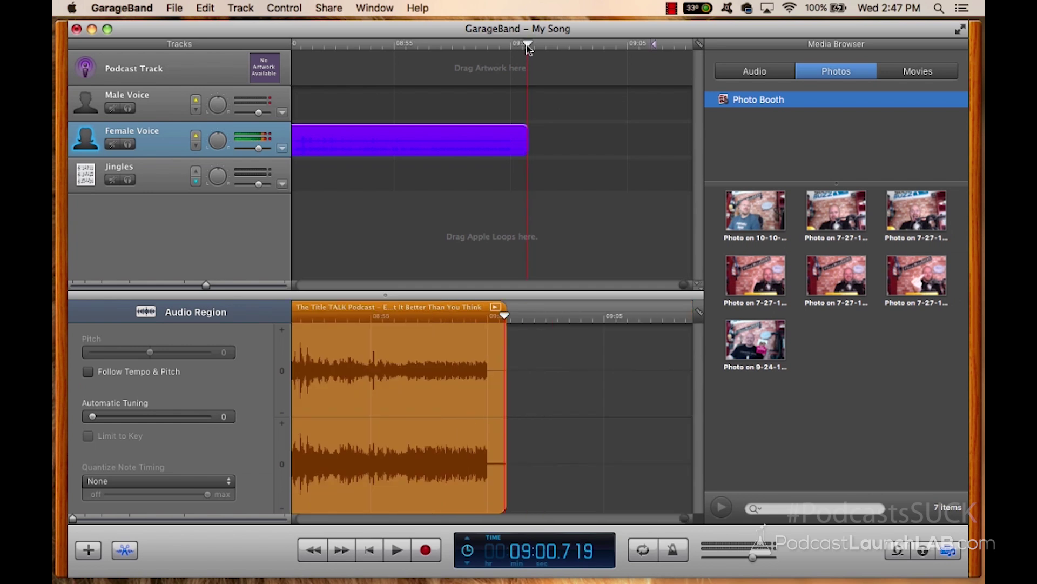
pyautogui.click(426, 551)
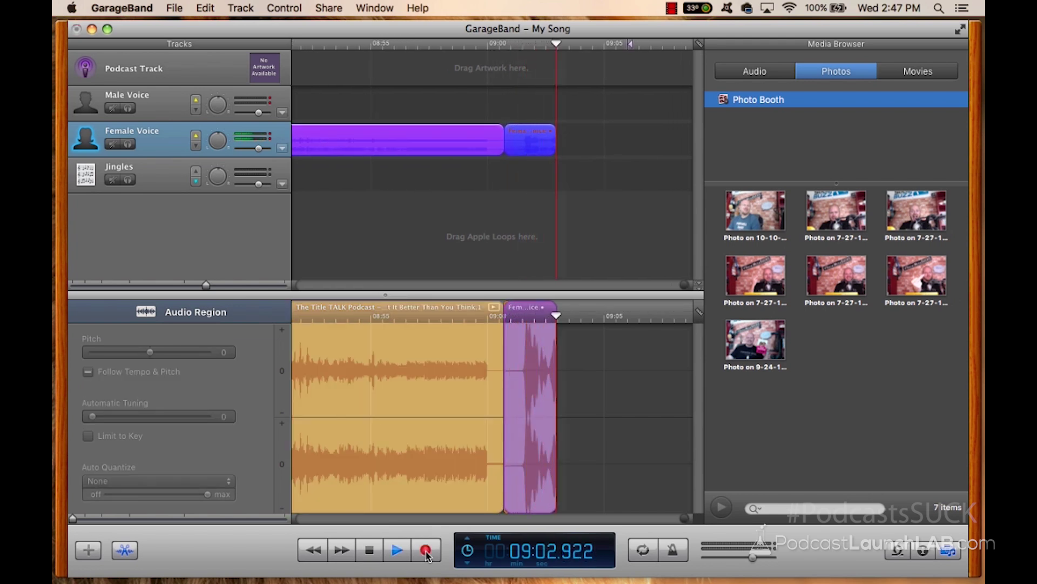
pyautogui.click(369, 552)
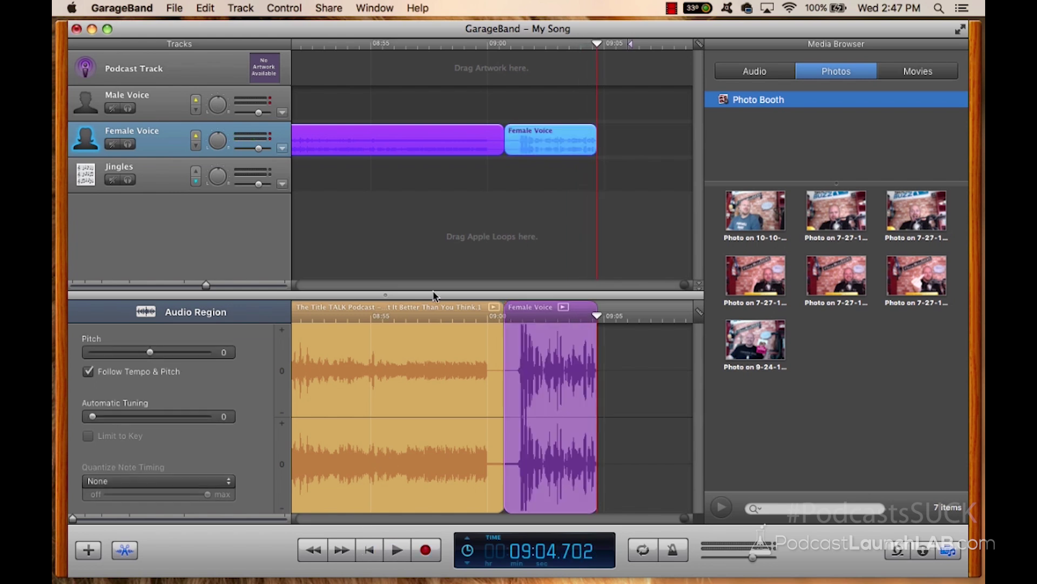
pyautogui.click(499, 45)
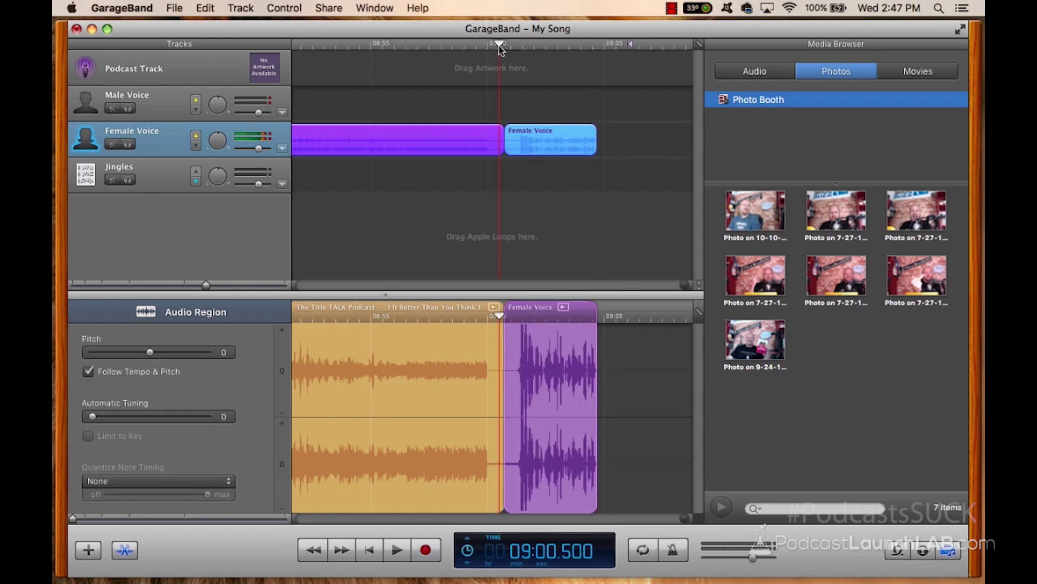
# - Scroll back to the project start and select the Male Voice intro region
pyautogui.moveTo(502, 49); pyautogui.dragTo(503, 45)
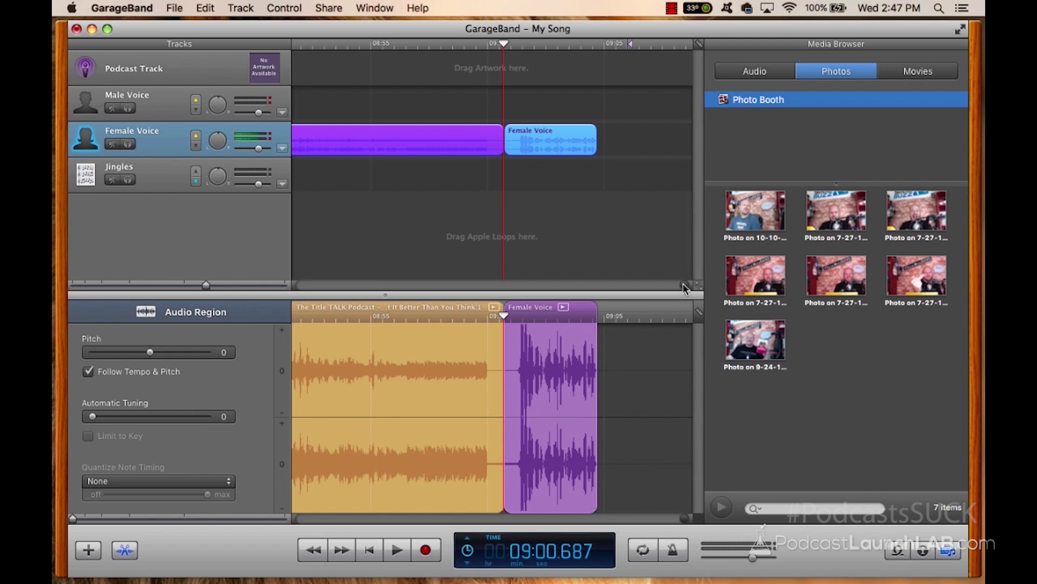
pyautogui.moveTo(684, 288); pyautogui.dragTo(299, 286)
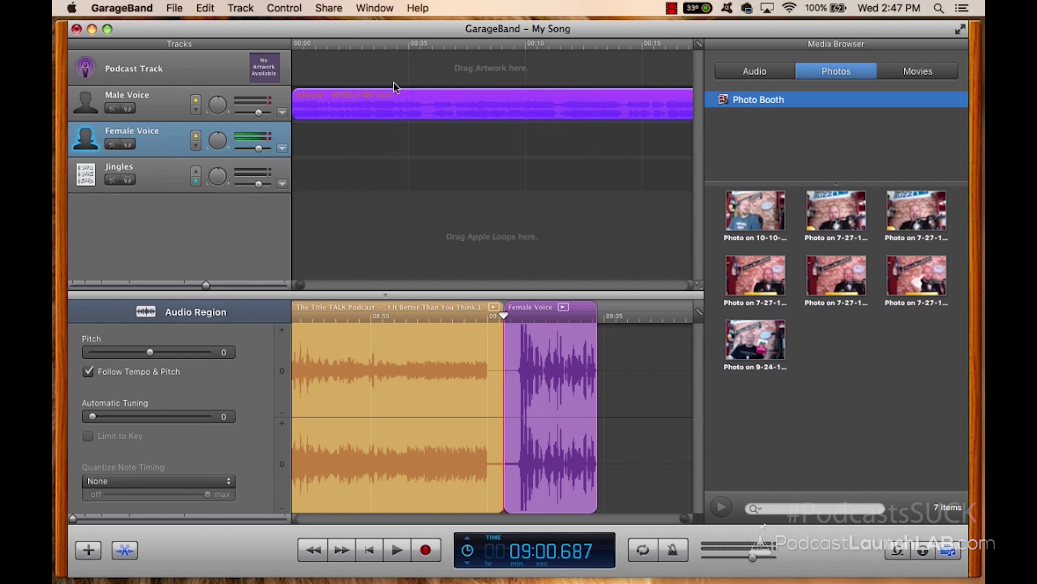
pyautogui.click(389, 104)
pyautogui.moveTo(301, 287); pyautogui.dragTo(317, 286)
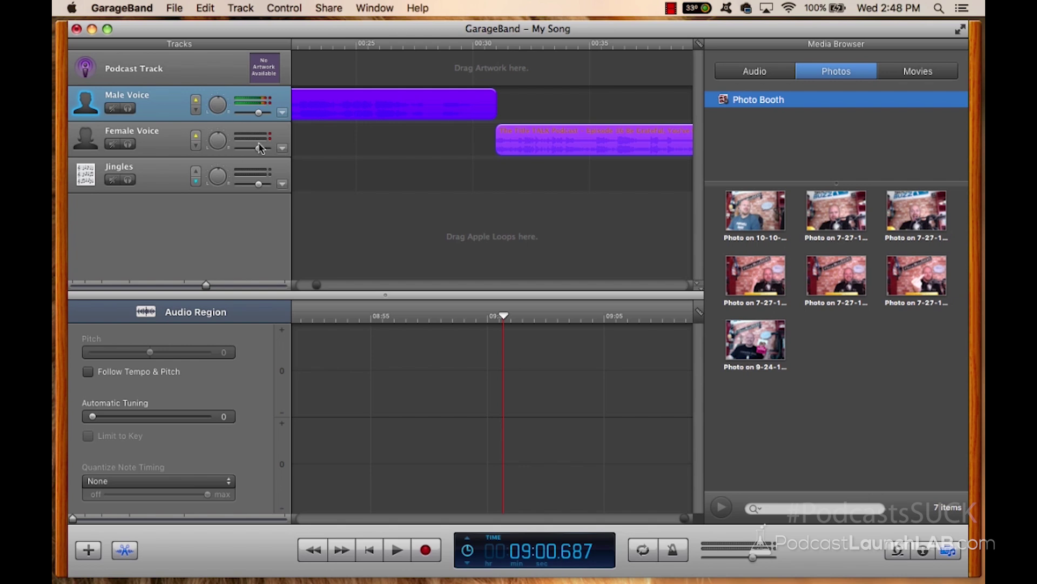
# - Add a microphone Real Instrument track, No Effects, below Jingles
pyautogui.click(240, 9)
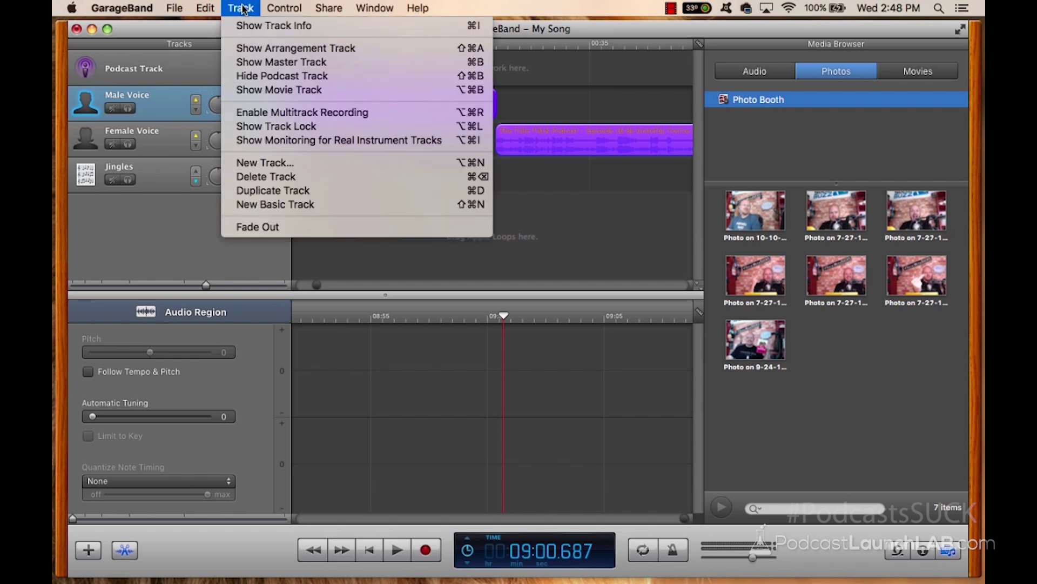
pyautogui.click(258, 163)
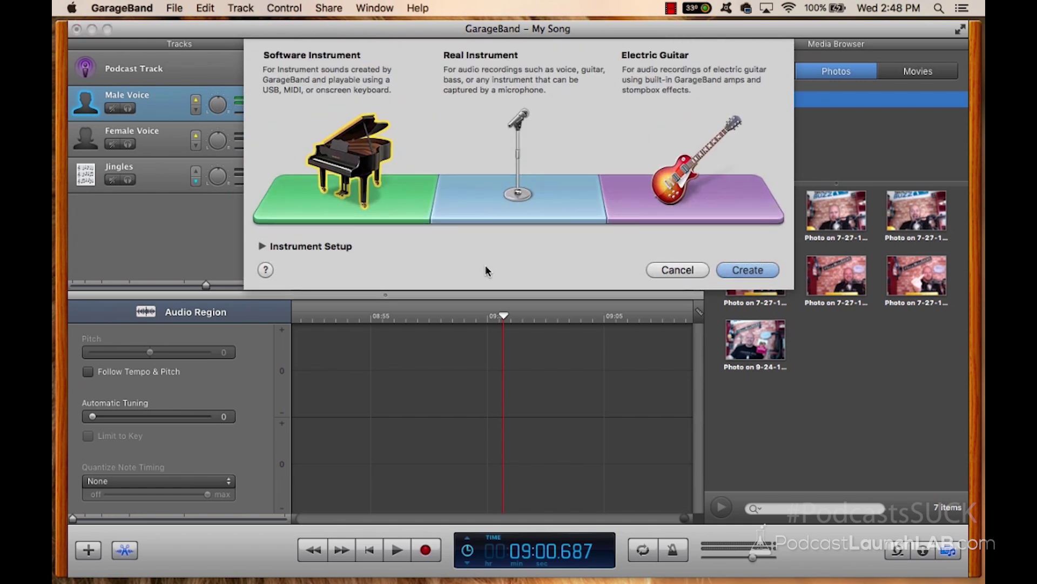
pyautogui.click(524, 204)
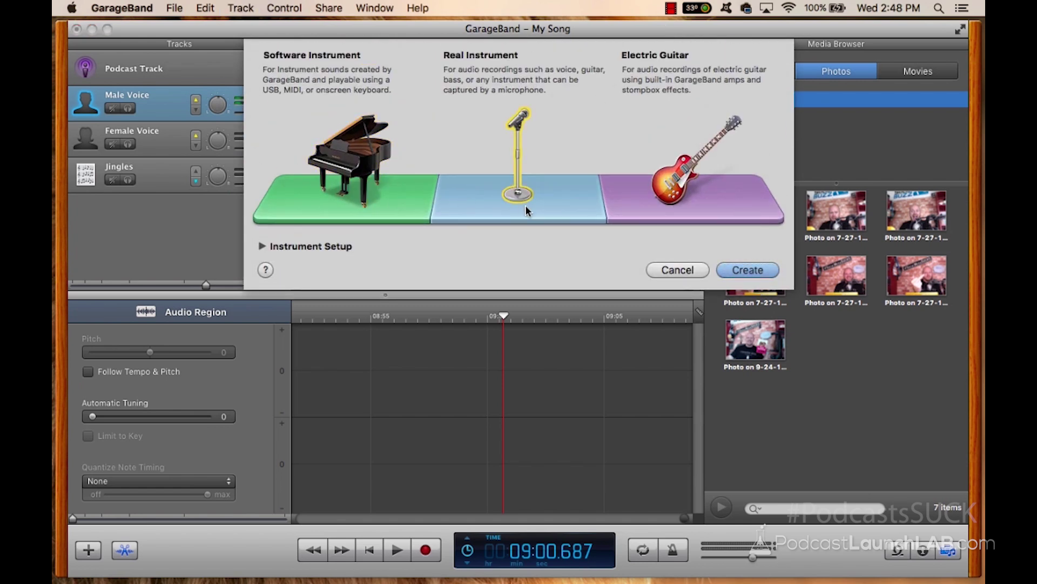
pyautogui.click(748, 270)
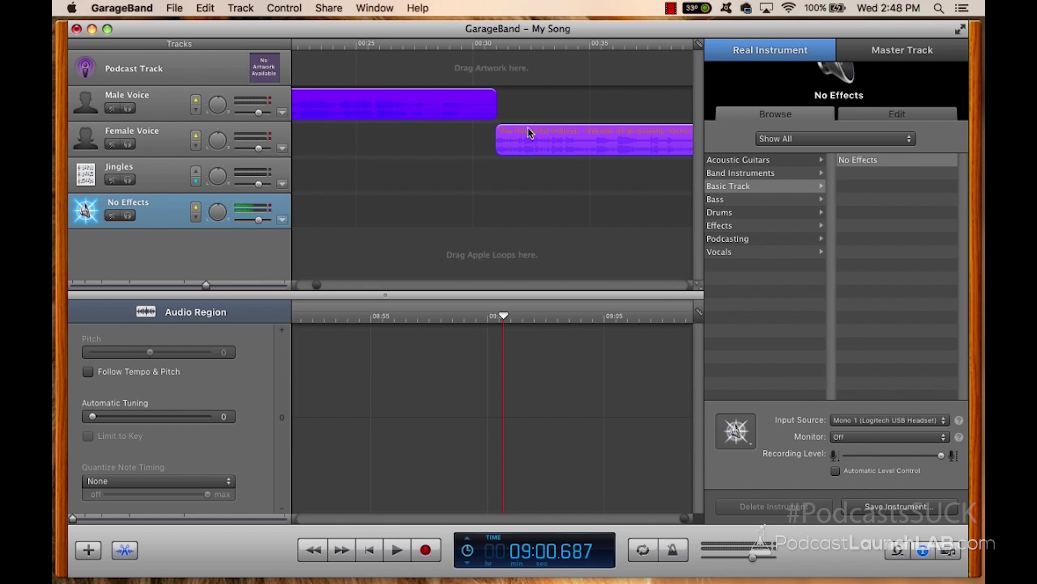
# - Move the Female Voice region later and set the playhead to about 30.9 seconds
pyautogui.moveTo(529, 138); pyautogui.dragTo(692, 141)
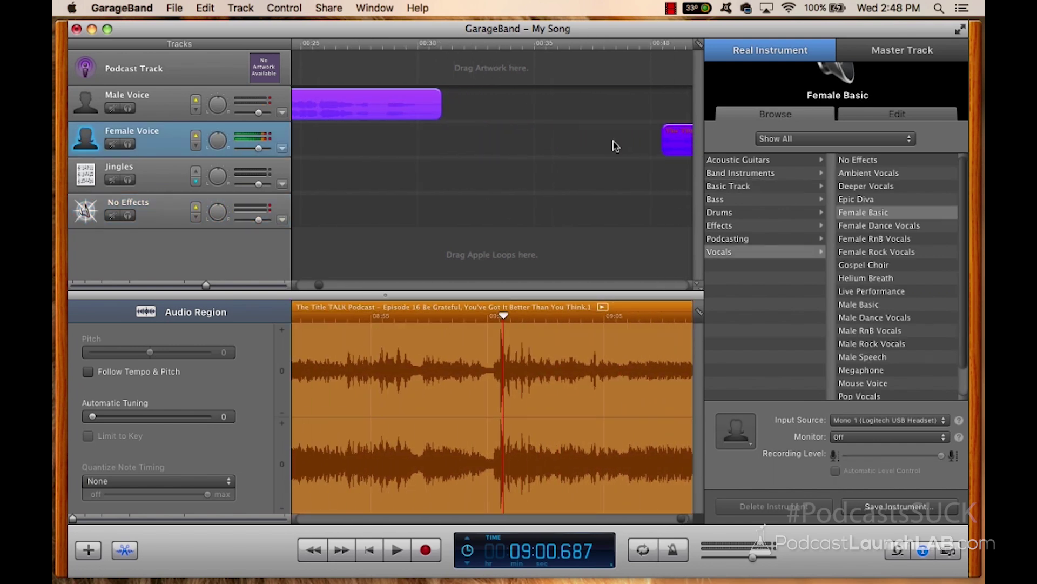
pyautogui.click(449, 45)
pyautogui.moveTo(448, 45); pyautogui.dragTo(439, 45)
# - Apply the Podcasting Male Narrator Noisy preset to the new No Effects track
pyautogui.click(282, 207)
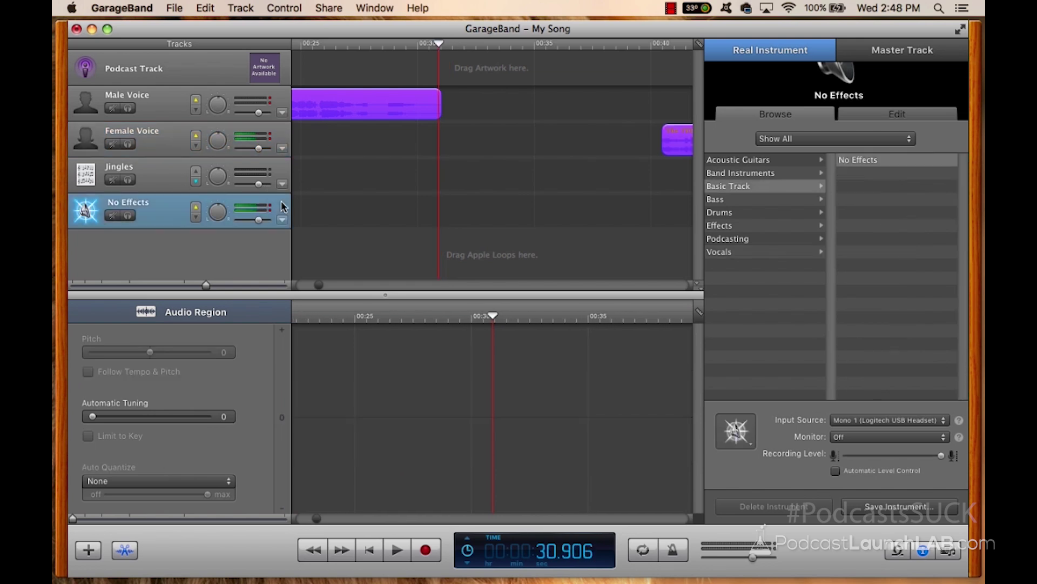
pyautogui.click(809, 240)
pyautogui.click(865, 265)
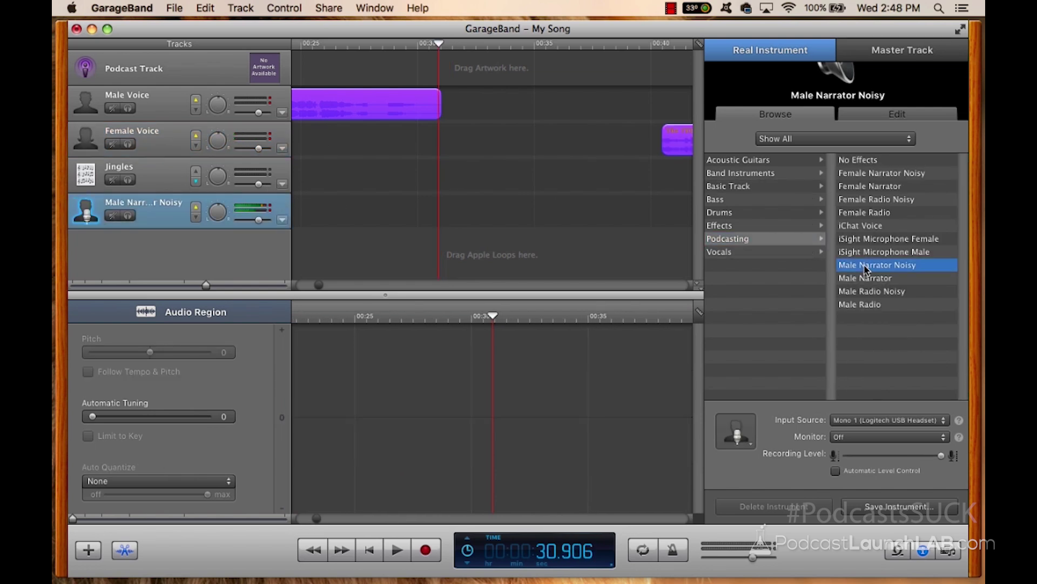
# - Record a six-second narrated lead-in at 00:31 and slide the episode region to follow it
pyautogui.click(440, 45)
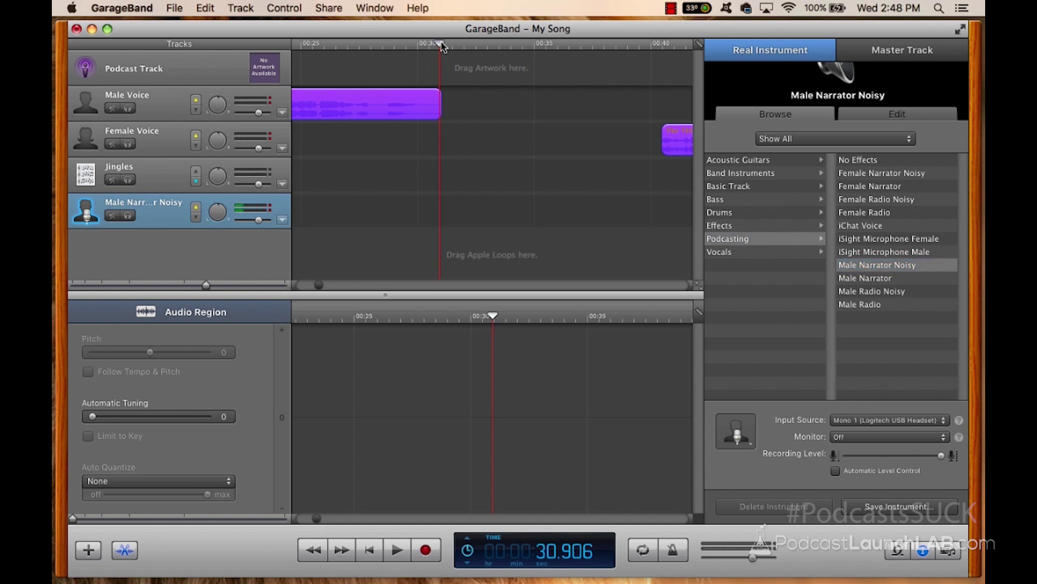
pyautogui.click(426, 550)
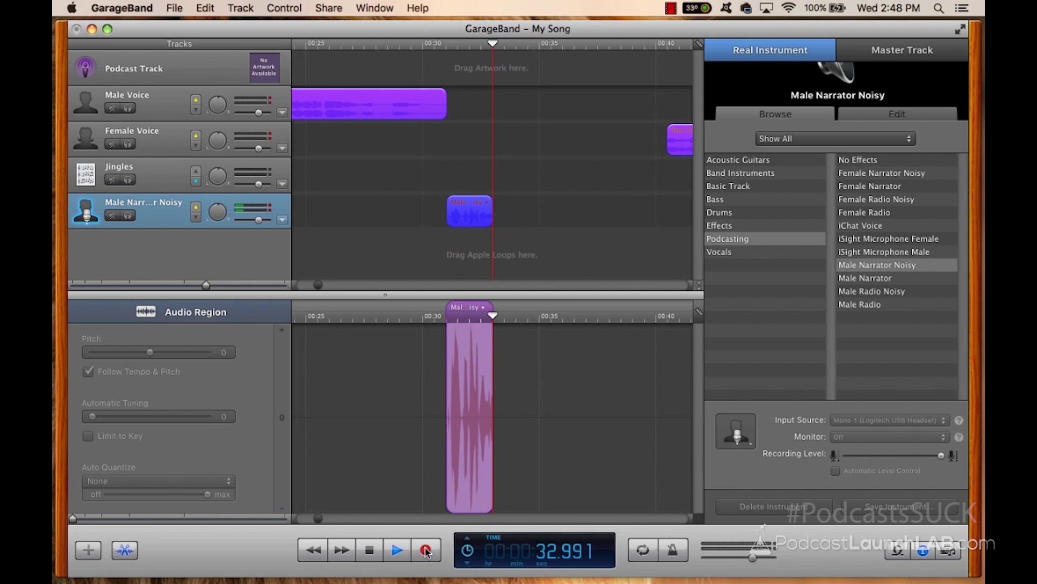
pyautogui.click(371, 551)
pyautogui.moveTo(644, 144); pyautogui.dragTo(570, 144)
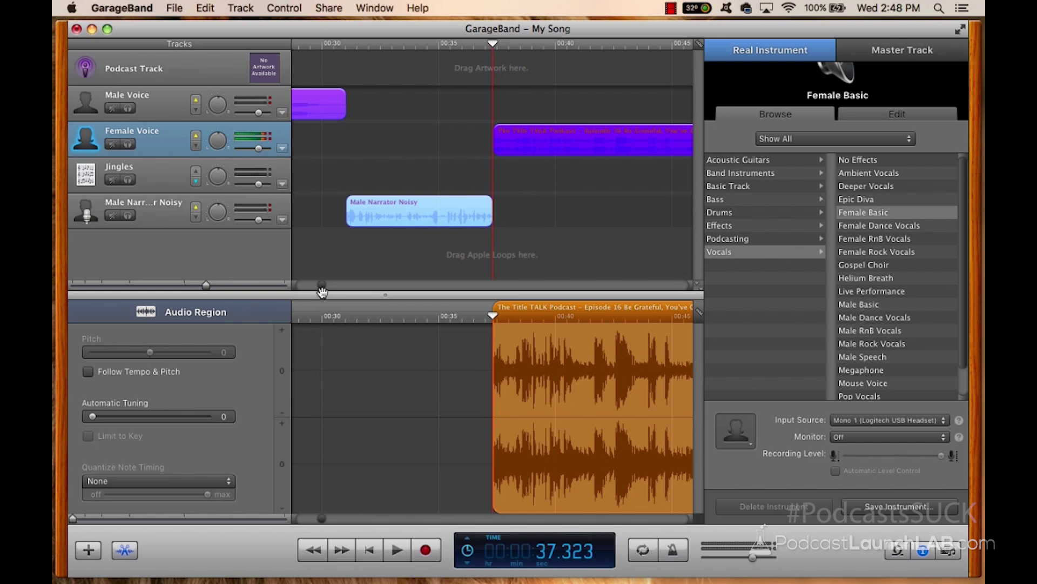
# - Put the playhead at 00:00 and select the intro, lead-in and episode regions to check alignment
pyautogui.moveTo(323, 293); pyautogui.dragTo(300, 286)
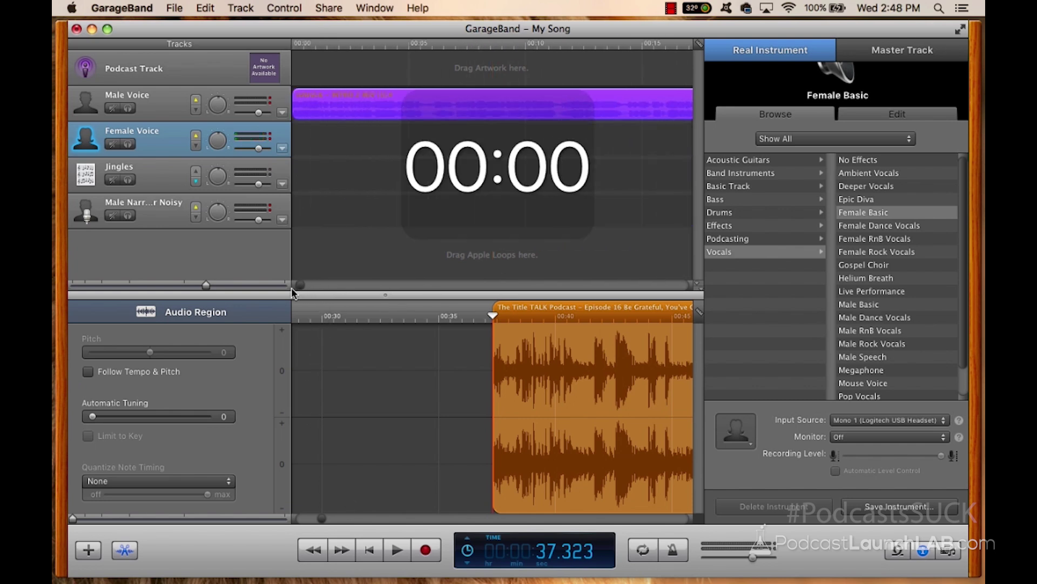
pyautogui.click(296, 46)
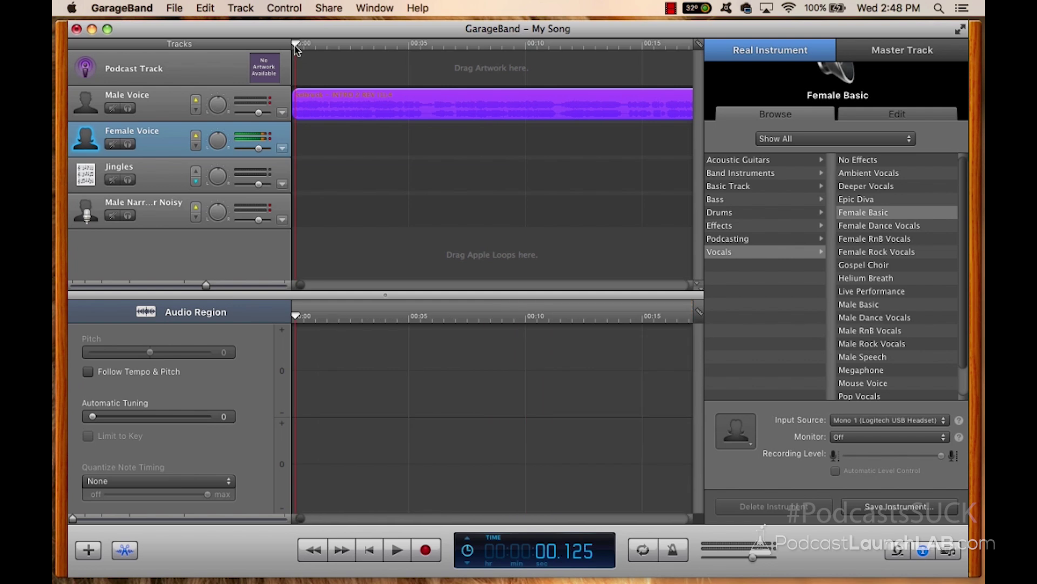
pyautogui.click(292, 47)
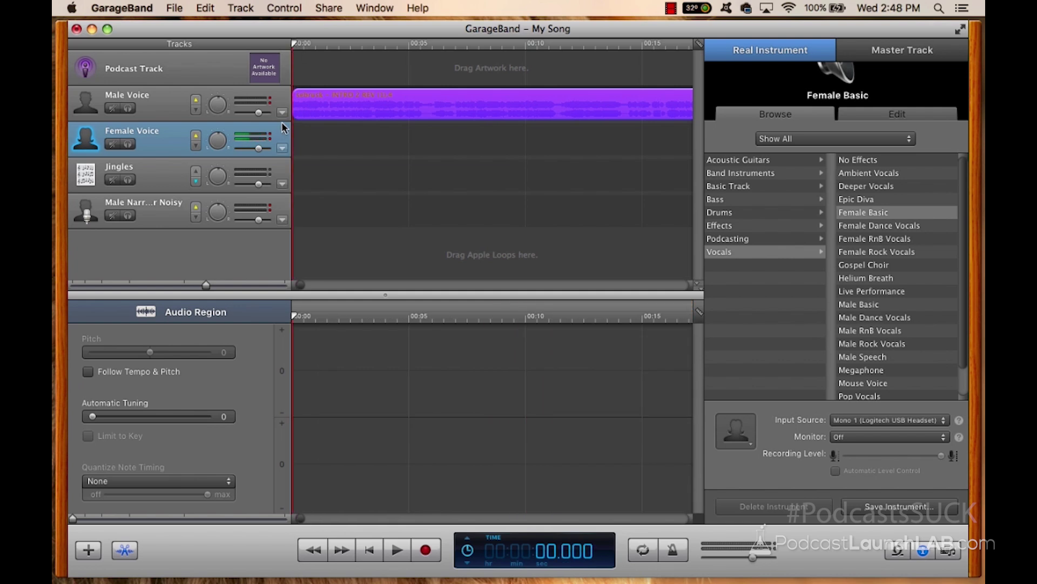
pyautogui.click(297, 94)
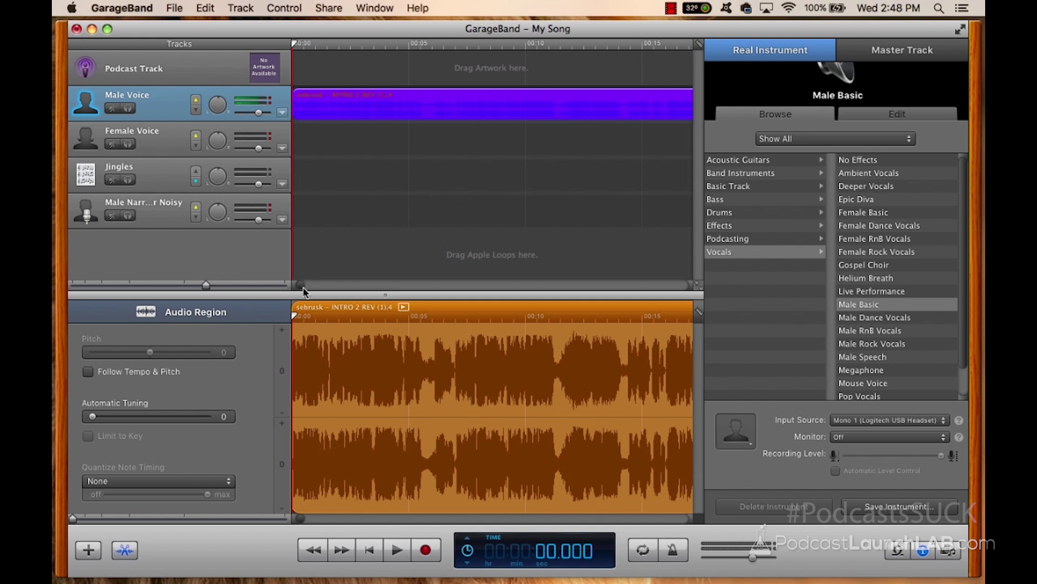
pyautogui.moveTo(301, 285); pyautogui.dragTo(319, 286)
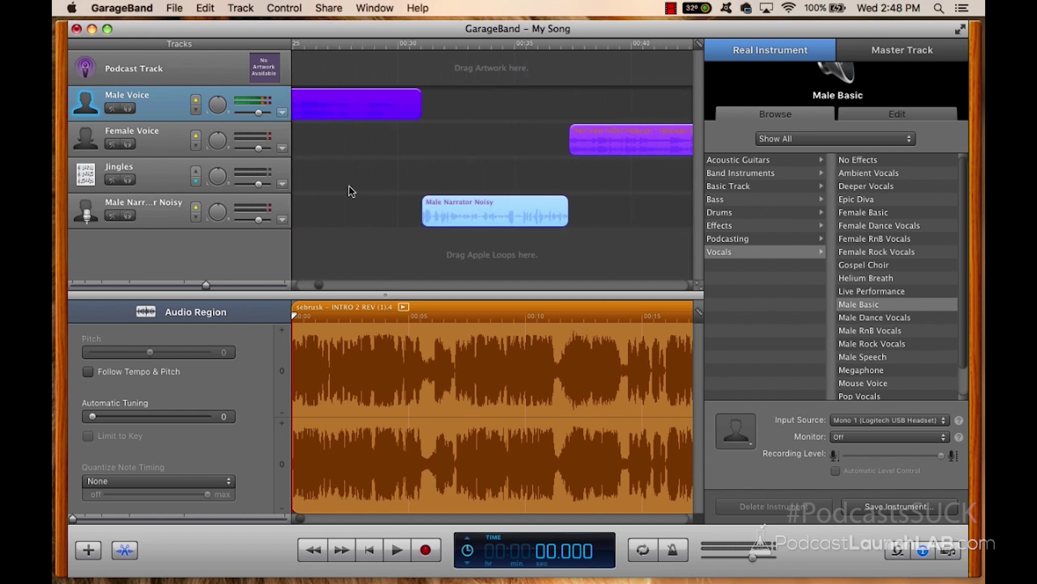
pyautogui.click(445, 204)
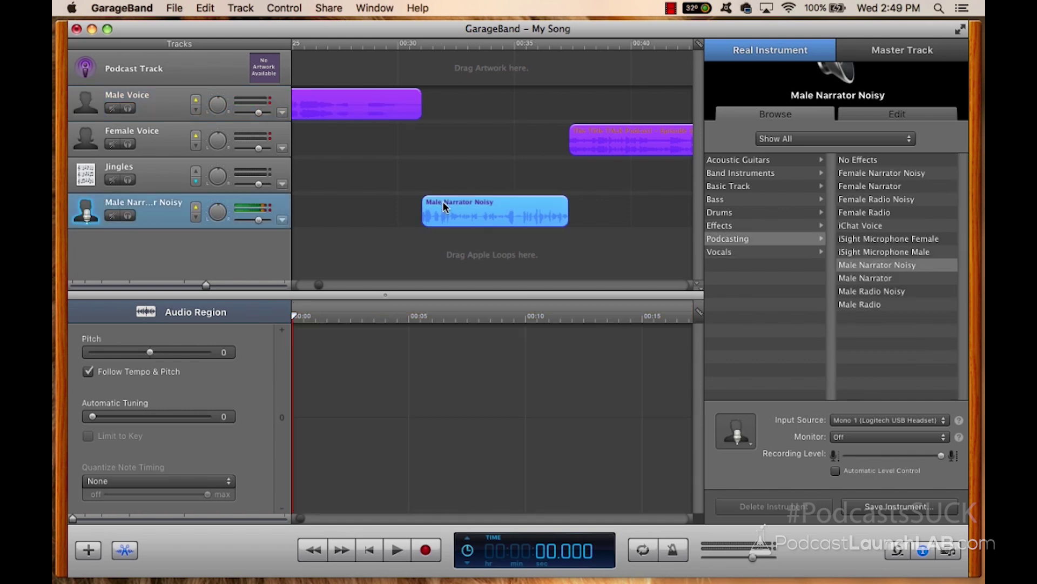
pyautogui.click(625, 135)
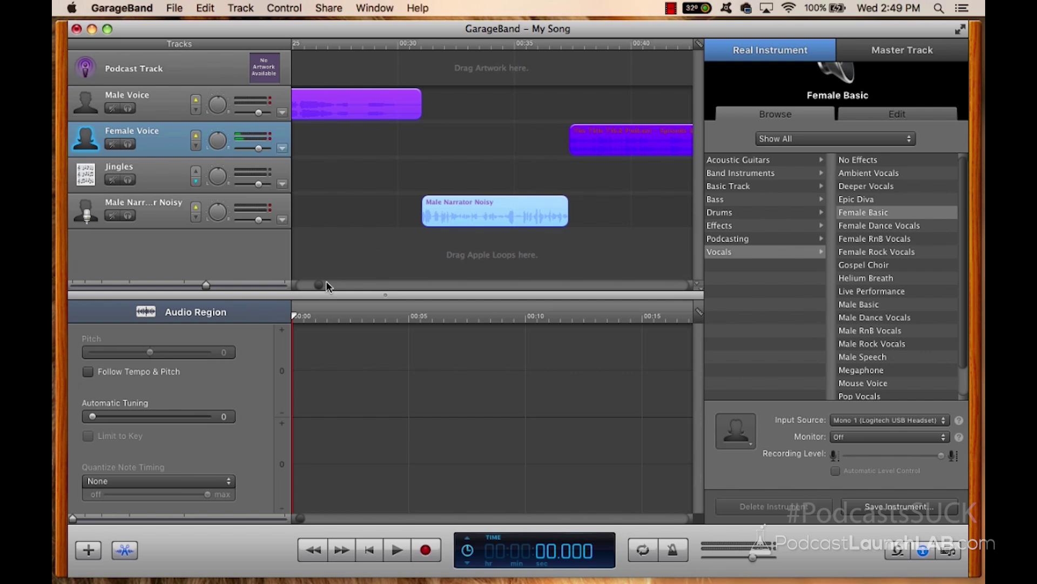
pyautogui.moveTo(320, 285); pyautogui.dragTo(700, 306)
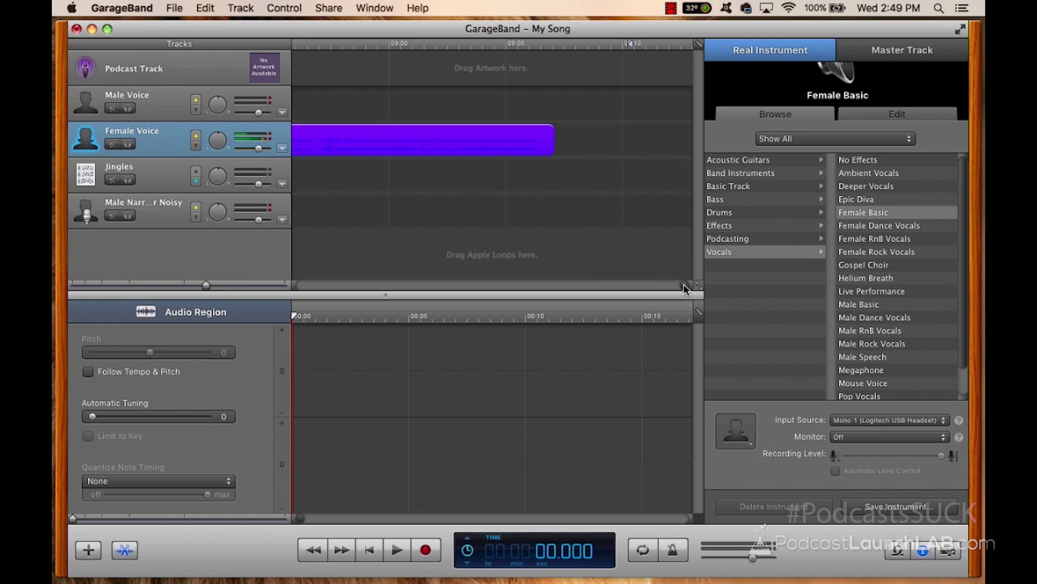
# - Scroll the timeline back to 00:00 so the purple intro region is in view
pyautogui.moveTo(683, 286); pyautogui.dragTo(289, 291)
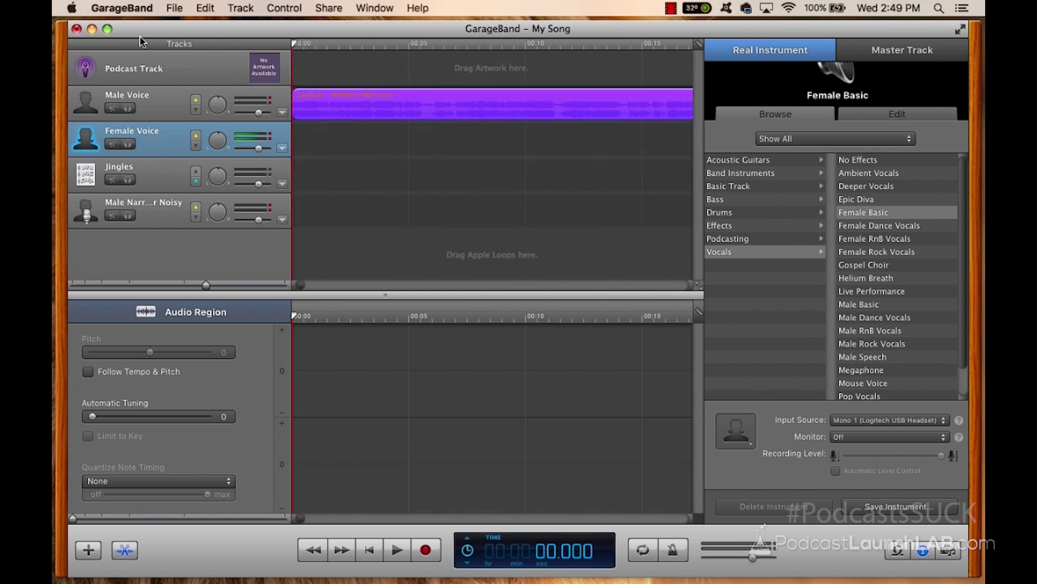
# - Save the My Song project, then bring up Share > Export Podcast to Disk
pyautogui.click(173, 8)
pyautogui.click(187, 88)
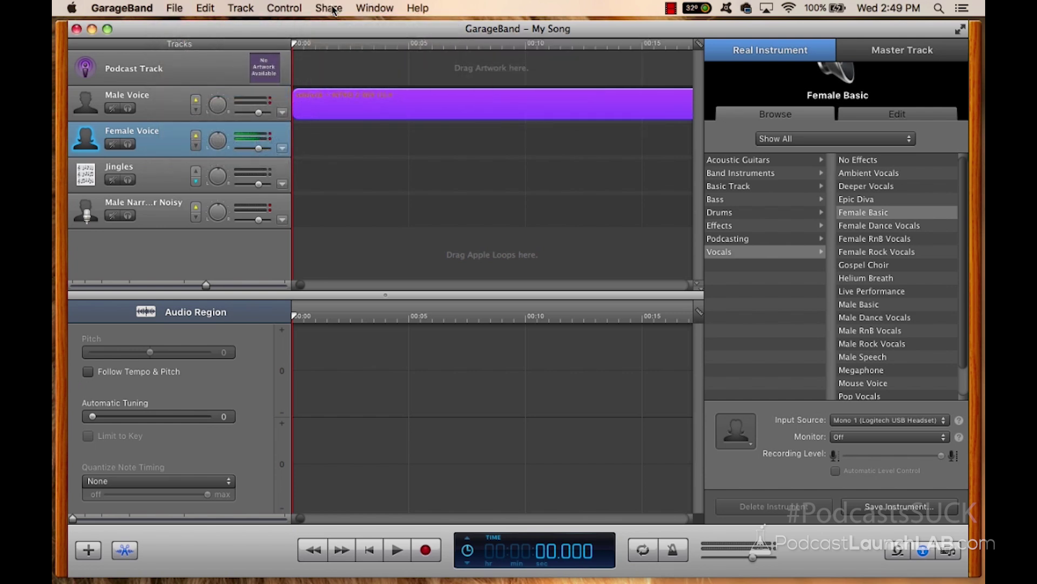
pyautogui.click(331, 8)
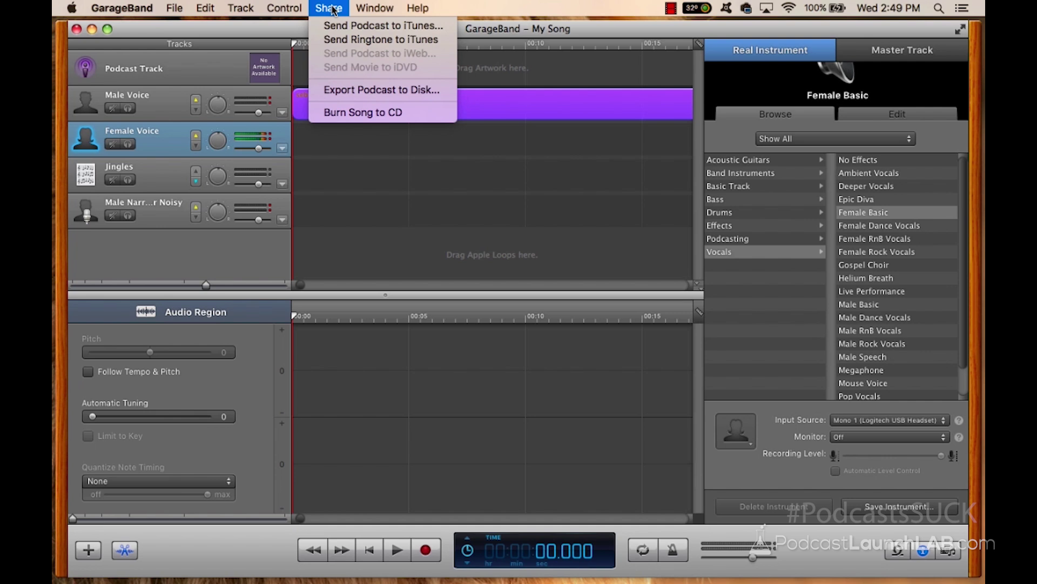
pyautogui.click(332, 10)
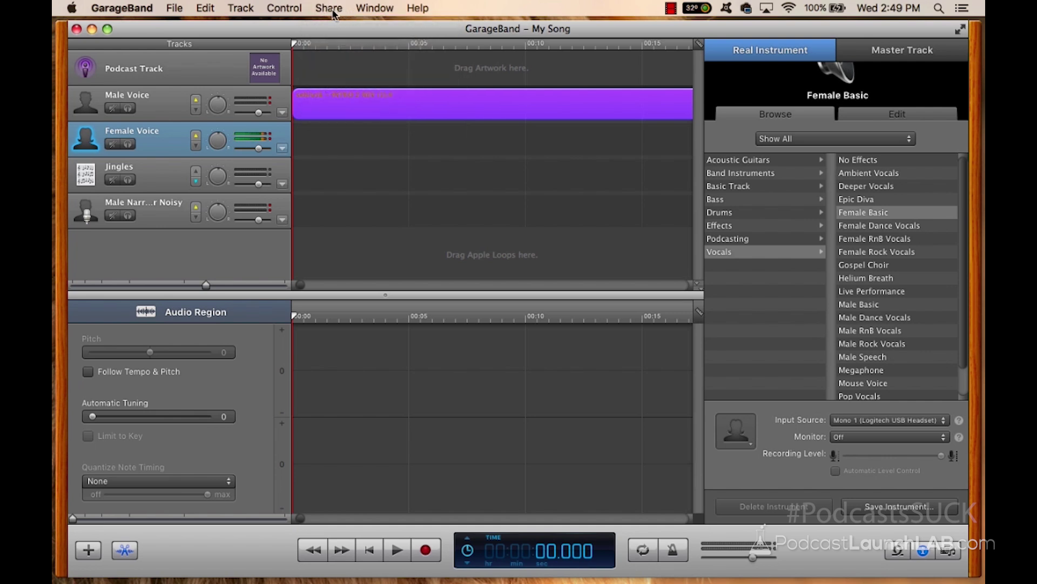
pyautogui.click(331, 8)
pyautogui.click(340, 88)
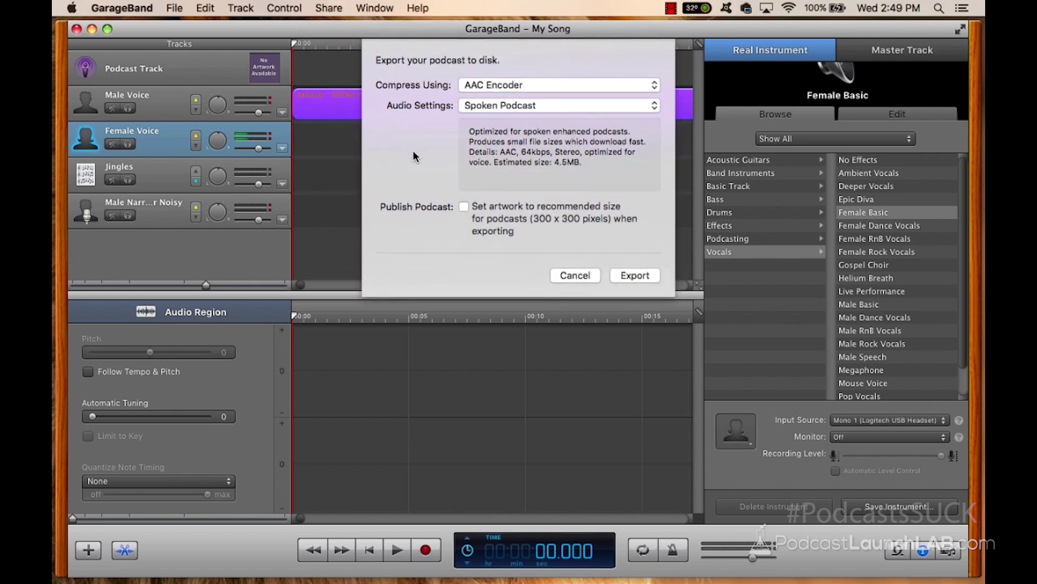
# - Export My Song as a Spoken Podcast AAC file to the Desktop, starting the mixdown
pyautogui.click(506, 107)
pyautogui.click(507, 106)
pyautogui.click(635, 275)
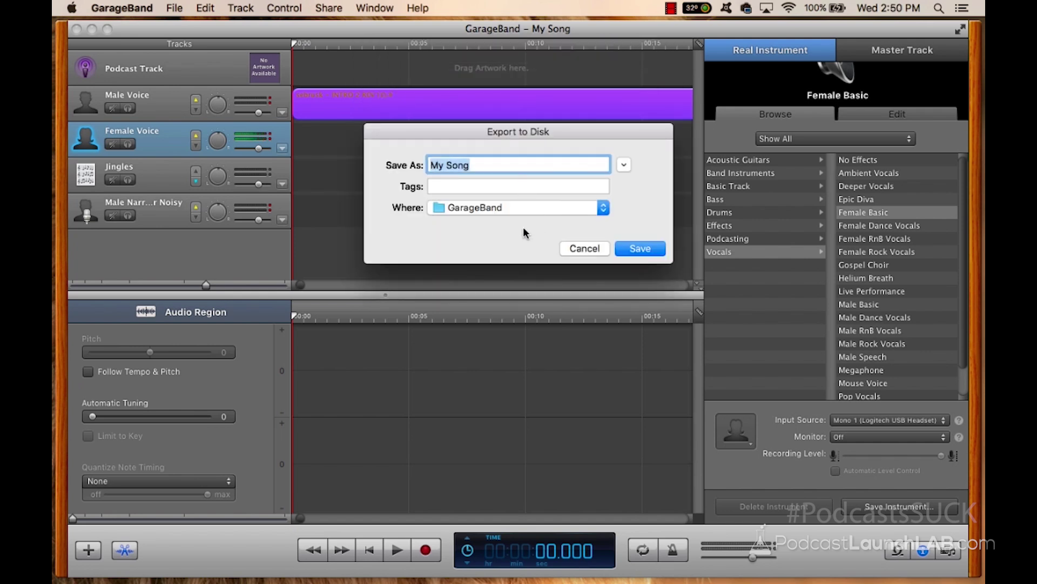
pyautogui.click(477, 209)
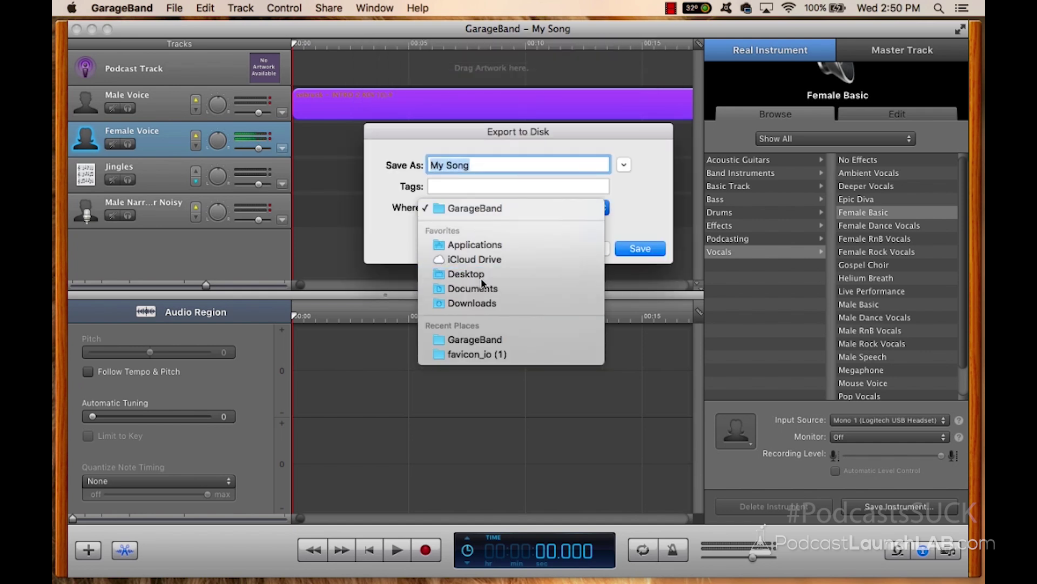
pyautogui.click(470, 274)
pyautogui.click(641, 248)
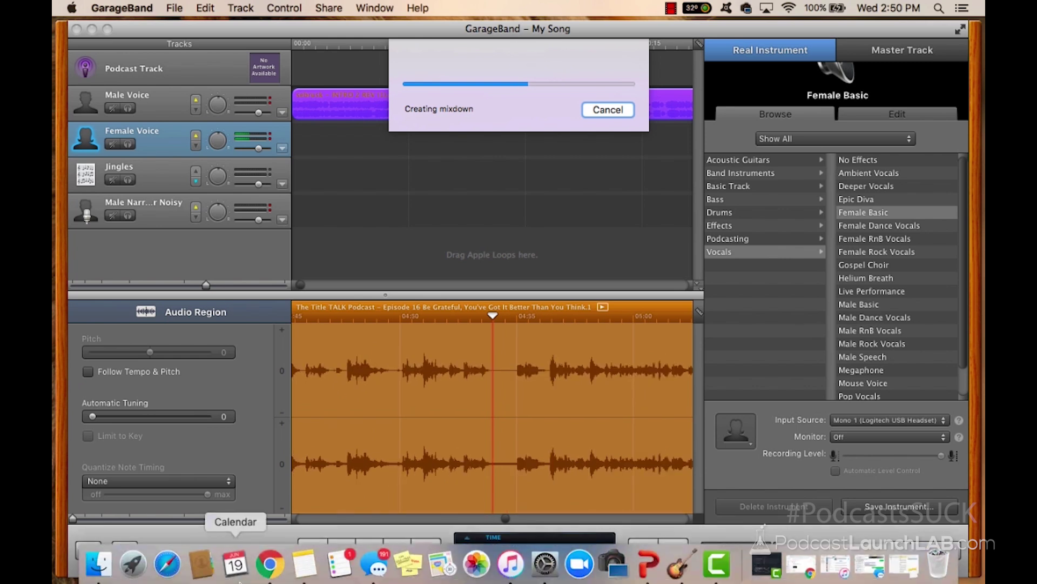
pyautogui.click(108, 565)
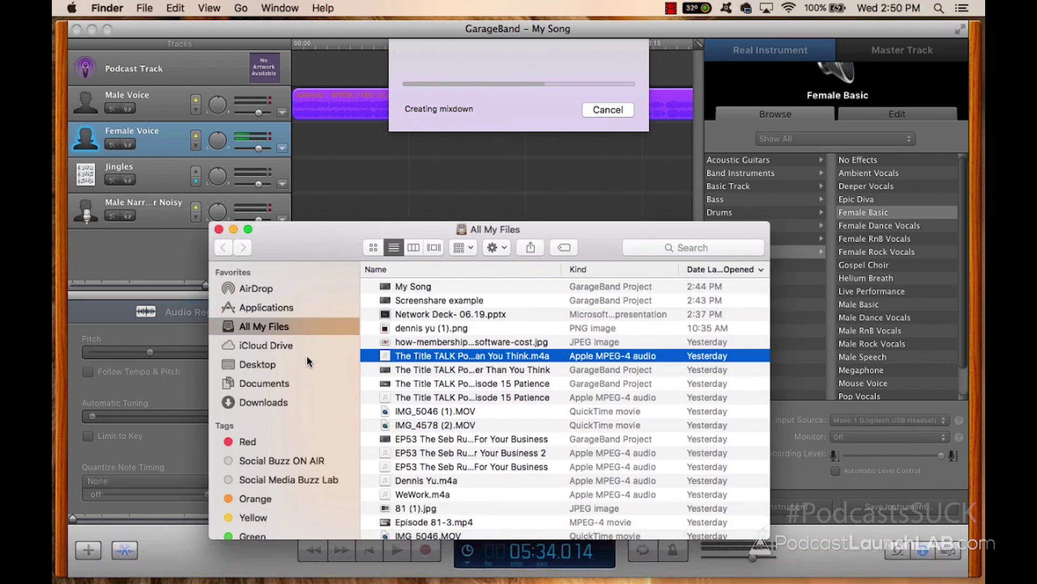
pyautogui.click(270, 402)
pyautogui.click(257, 364)
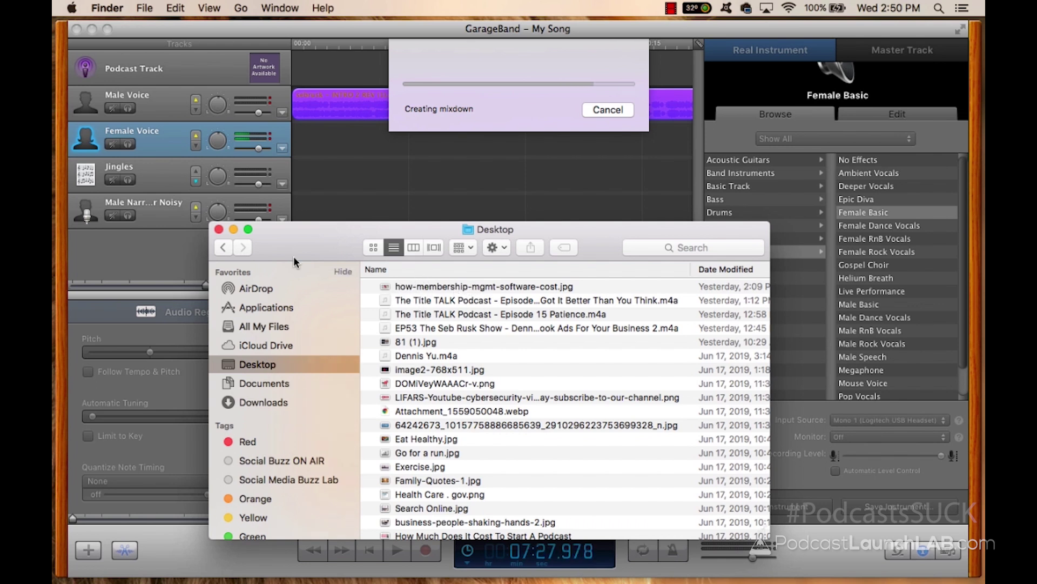
pyautogui.click(219, 229)
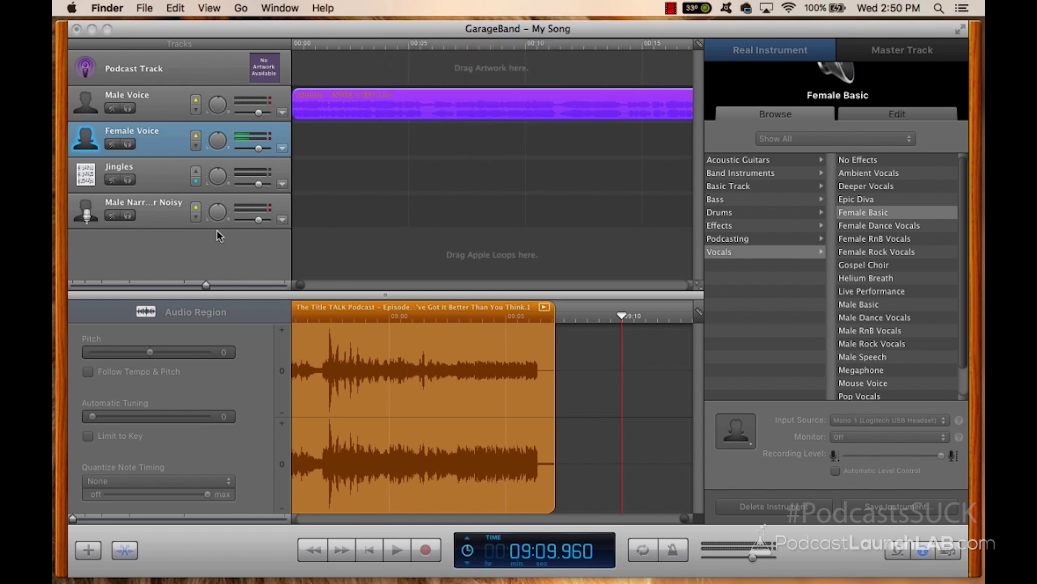
# - Return the playhead to 00:00 with the Home key
pyautogui.press('Home')
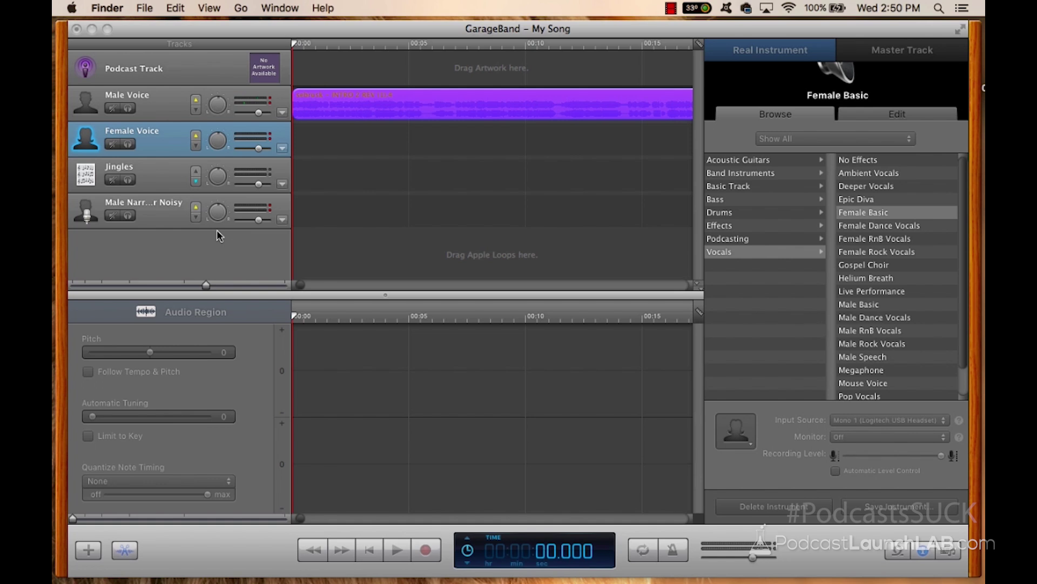